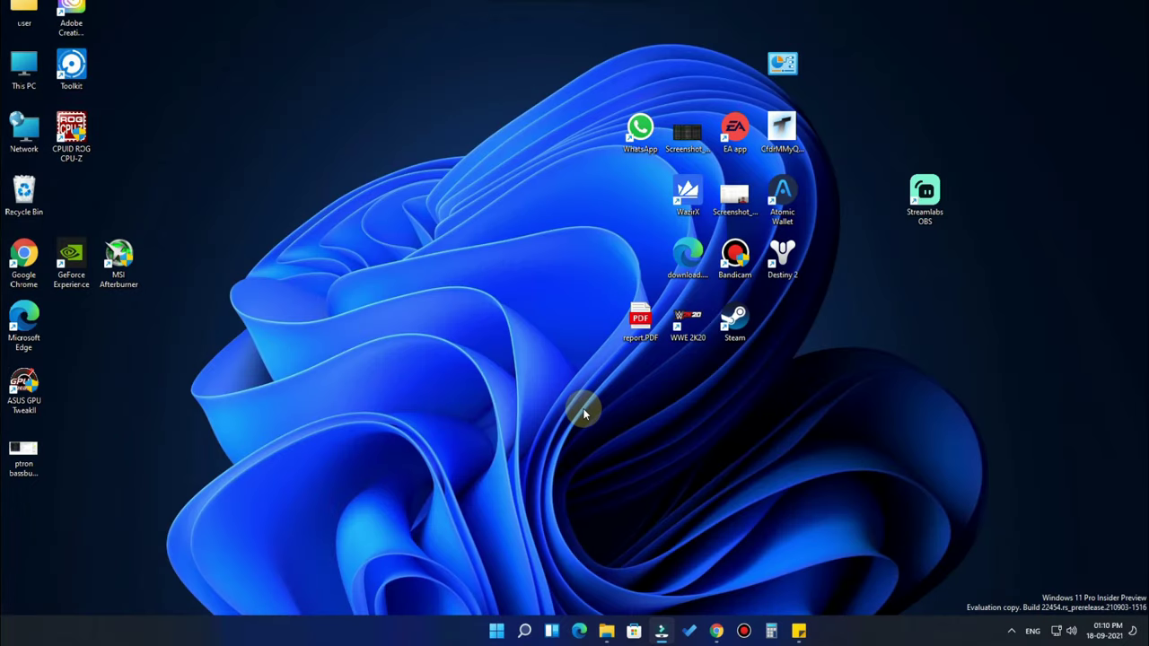
Launch Registry Editor by running regedit from the Run box
key("super+r")
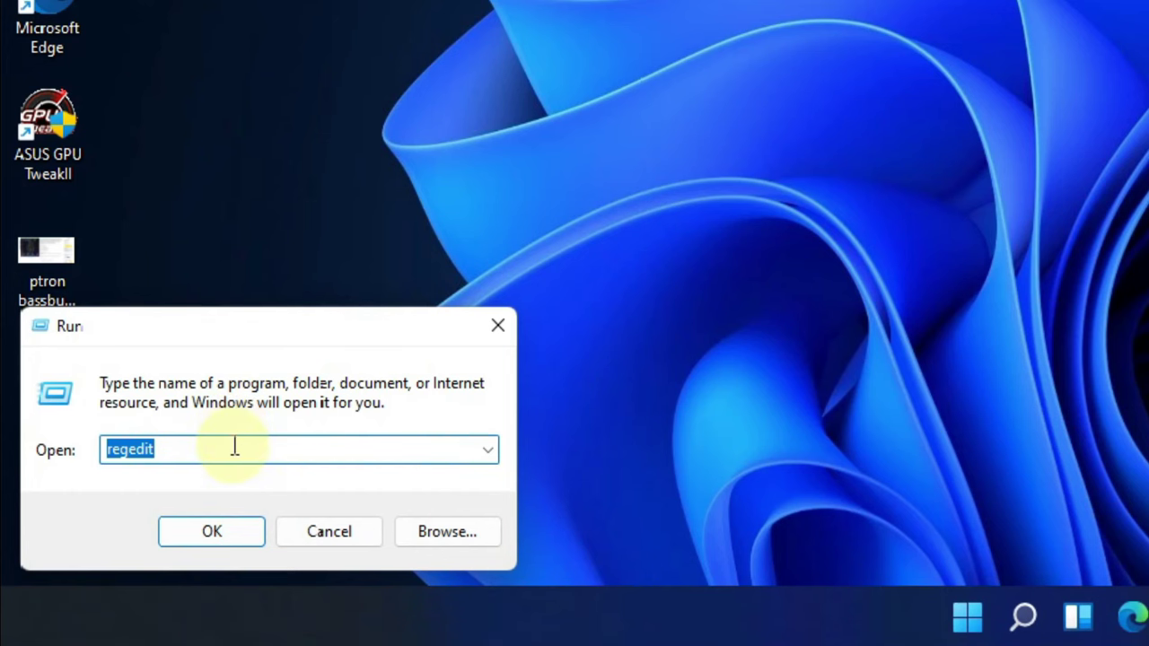
left_click(235, 447)
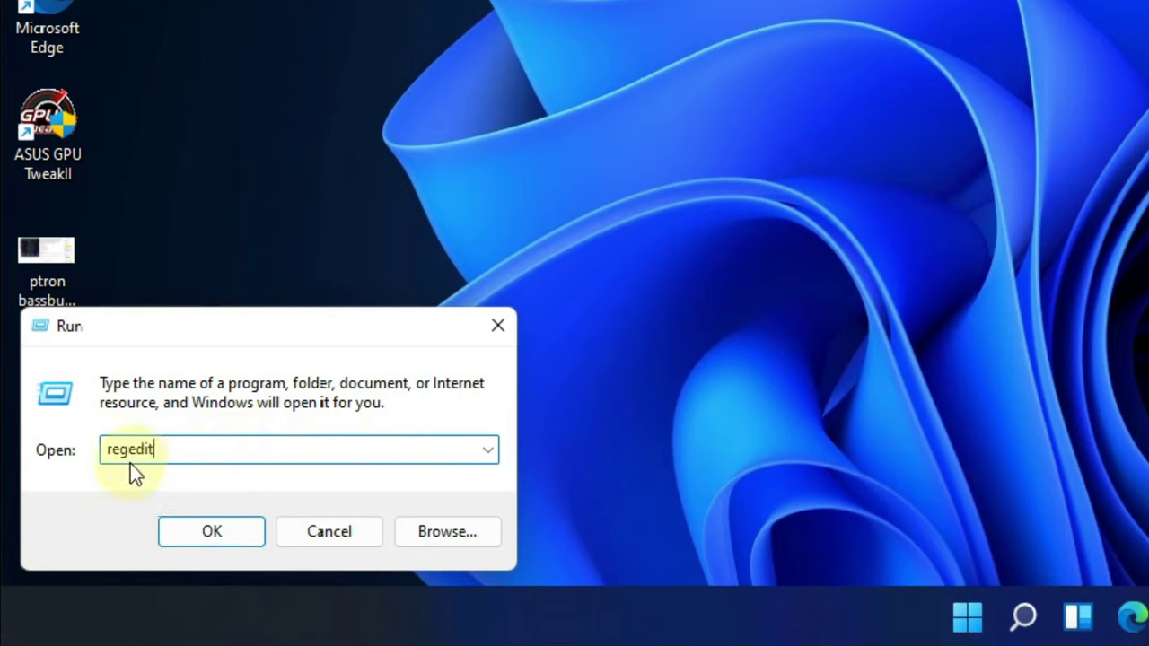
left_click(203, 535)
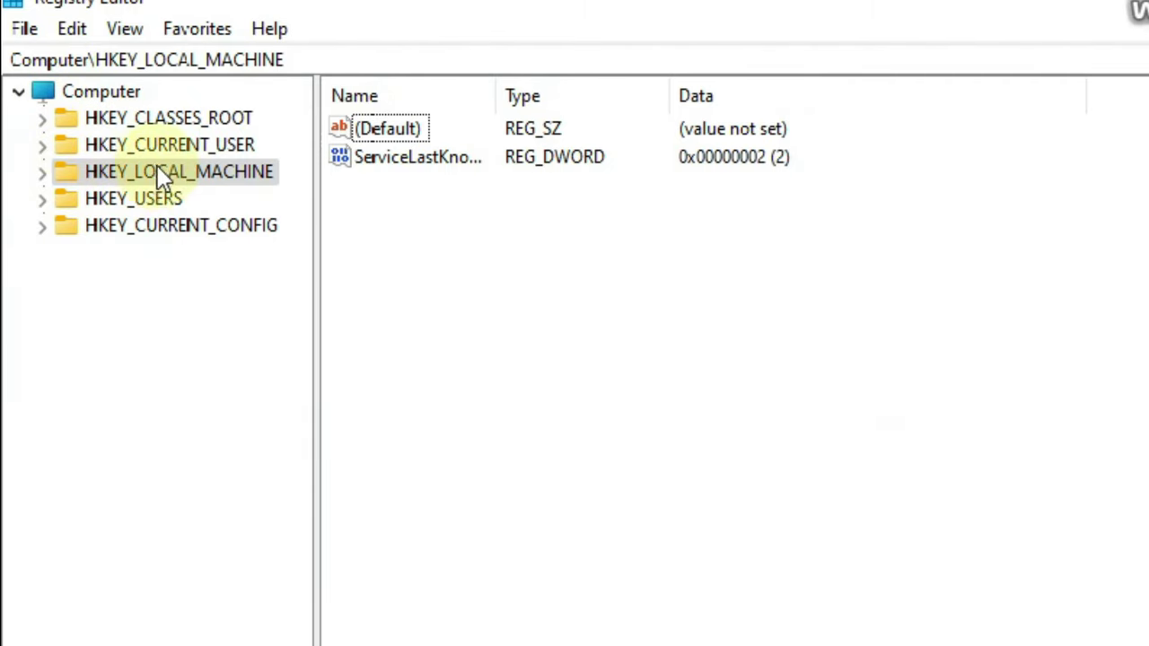
Expand HKEY_LOCAL_MACHINE, SOFTWARE and Microsoft in the key tree
double_click(203, 168)
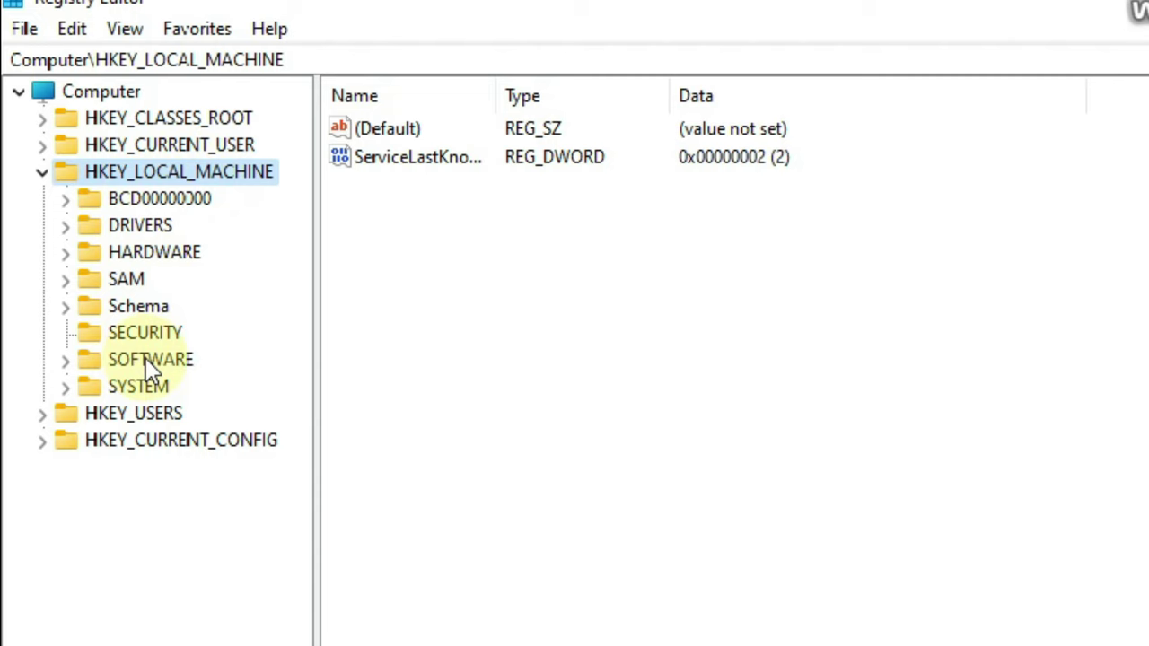
double_click(145, 358)
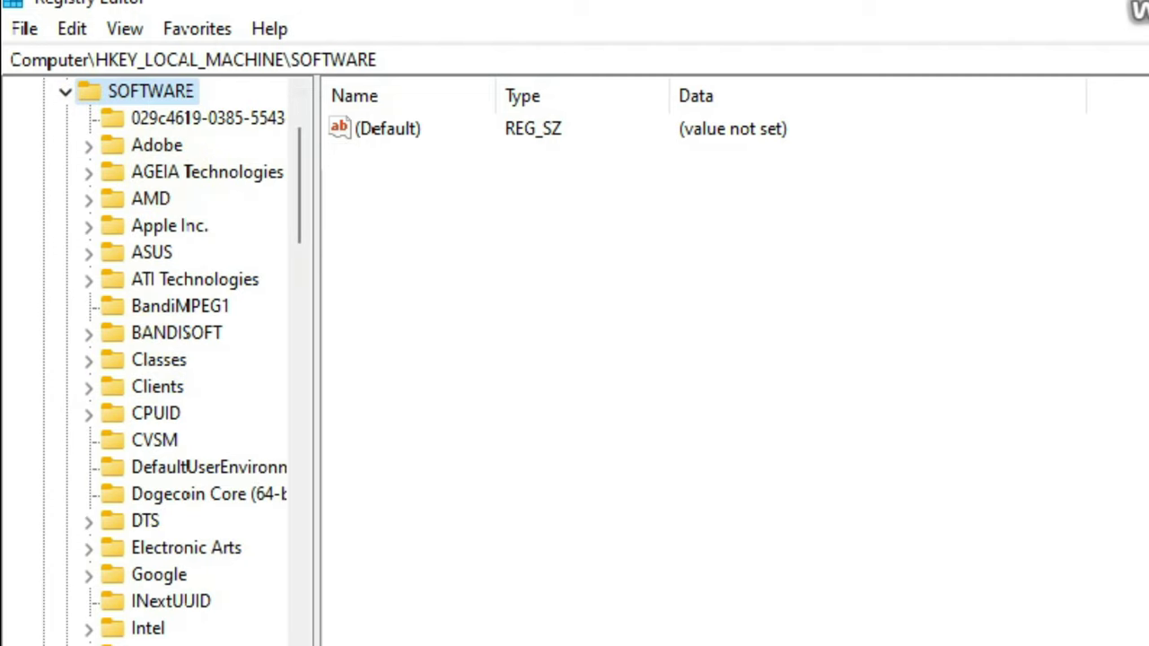
key("m")
scroll(148, 359, "up", 2)
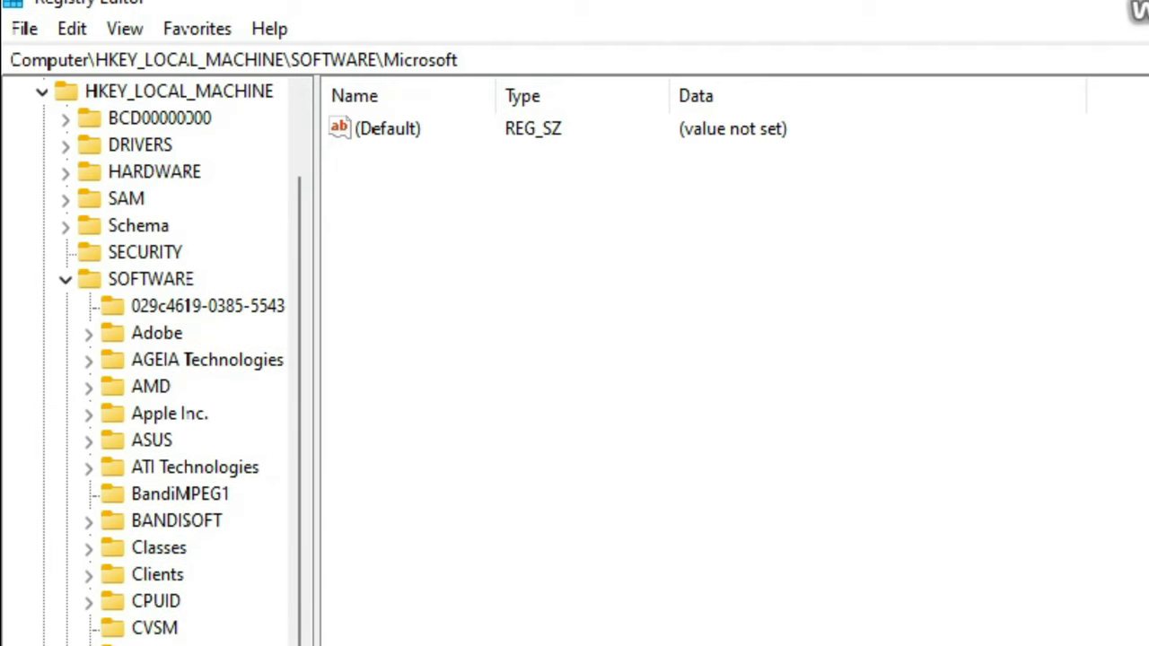
key("Right")
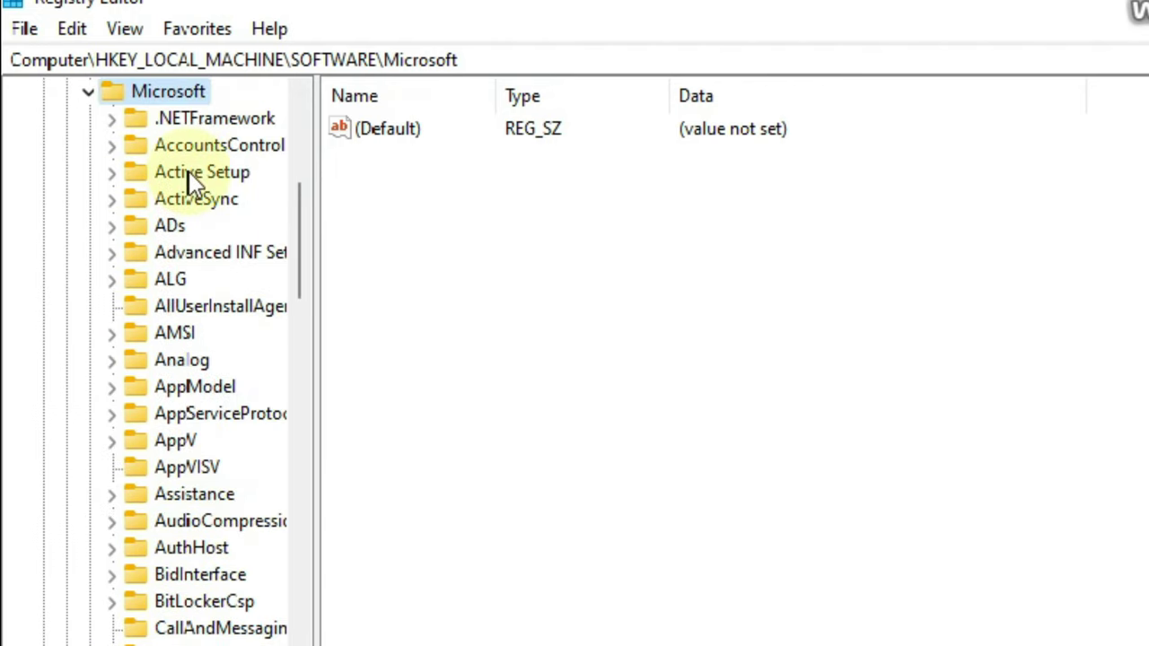
Expand Windows under Microsoft and open its CurrentVersion key
scroll(184, 476, "down", 16)
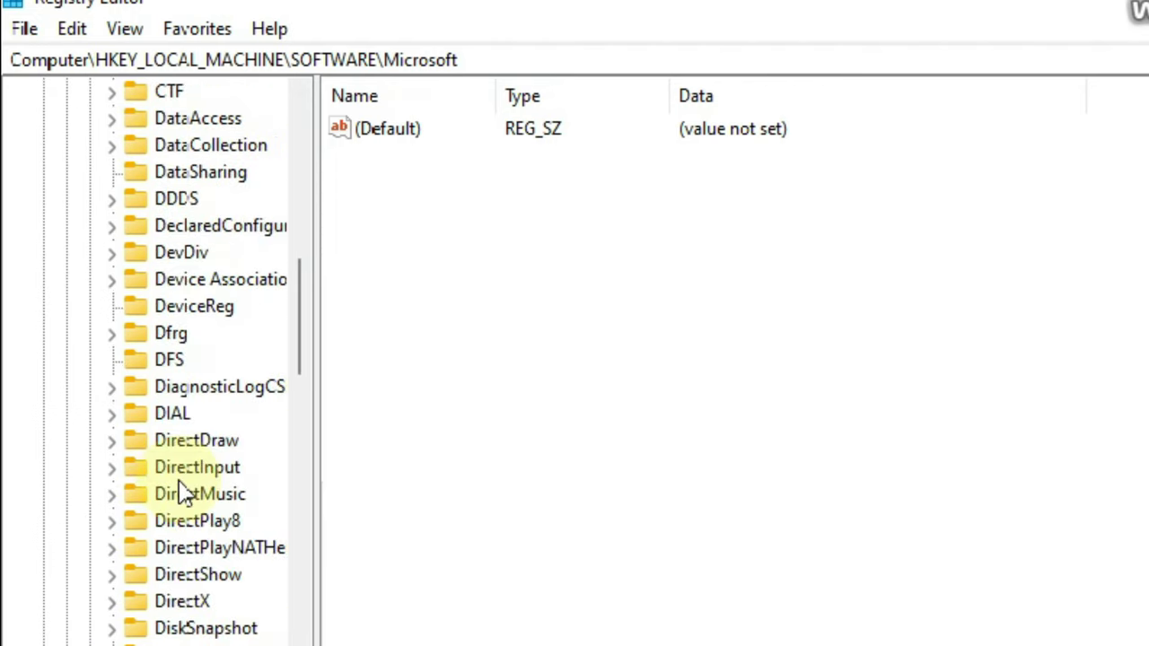
scroll(182, 557, "down", 13)
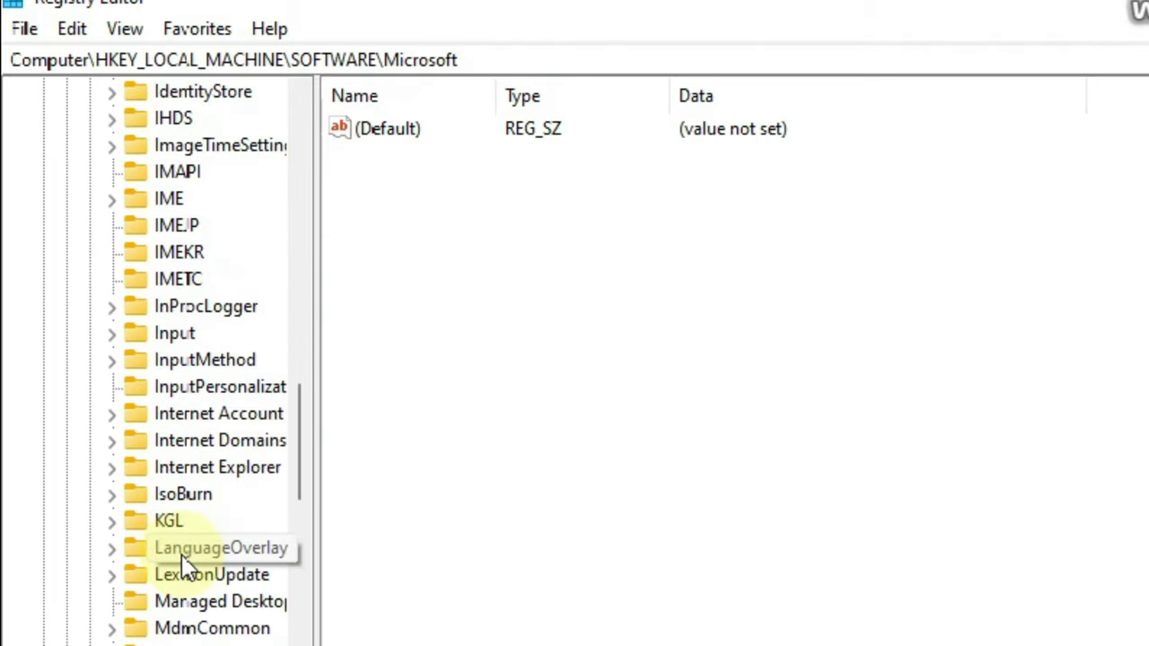
scroll(184, 584, "down", 13)
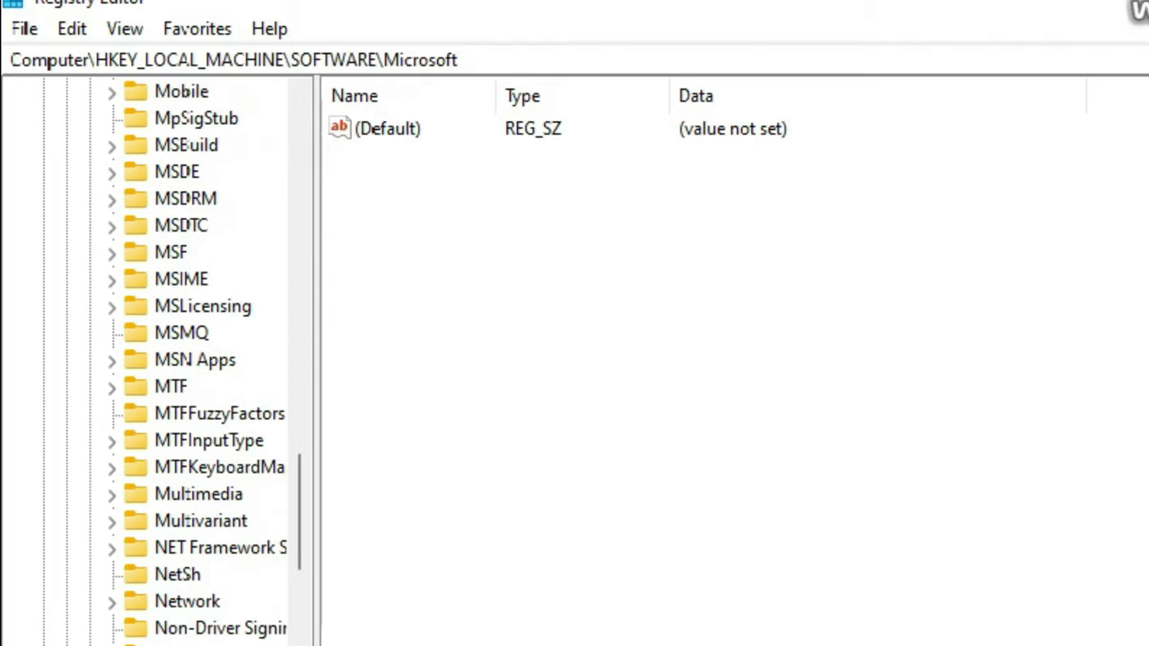
scroll(184, 574, "down", 17)
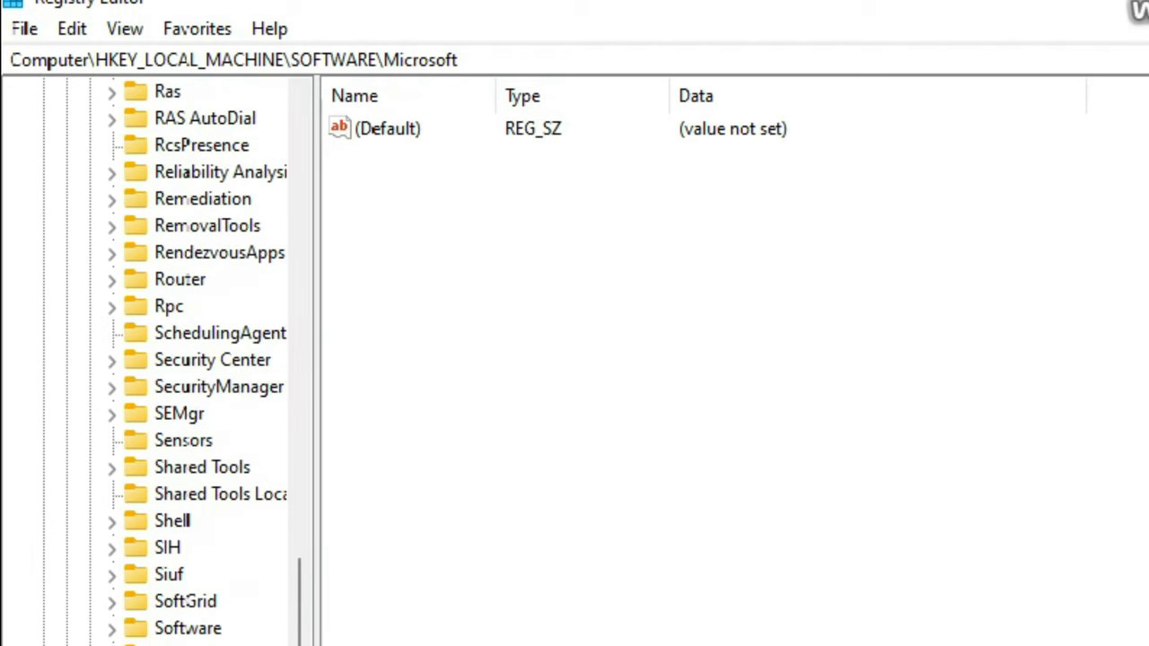
scroll(188, 54, "down", 3)
left_click(111, 260)
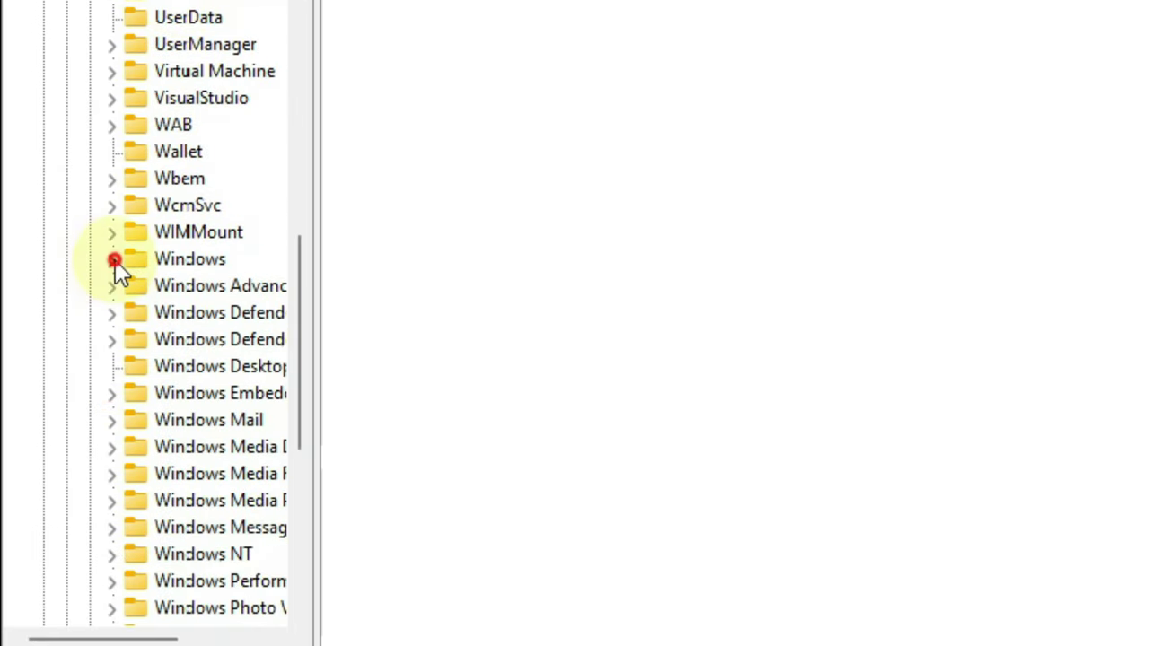
double_click(209, 263)
scroll(153, 167, "down", 10)
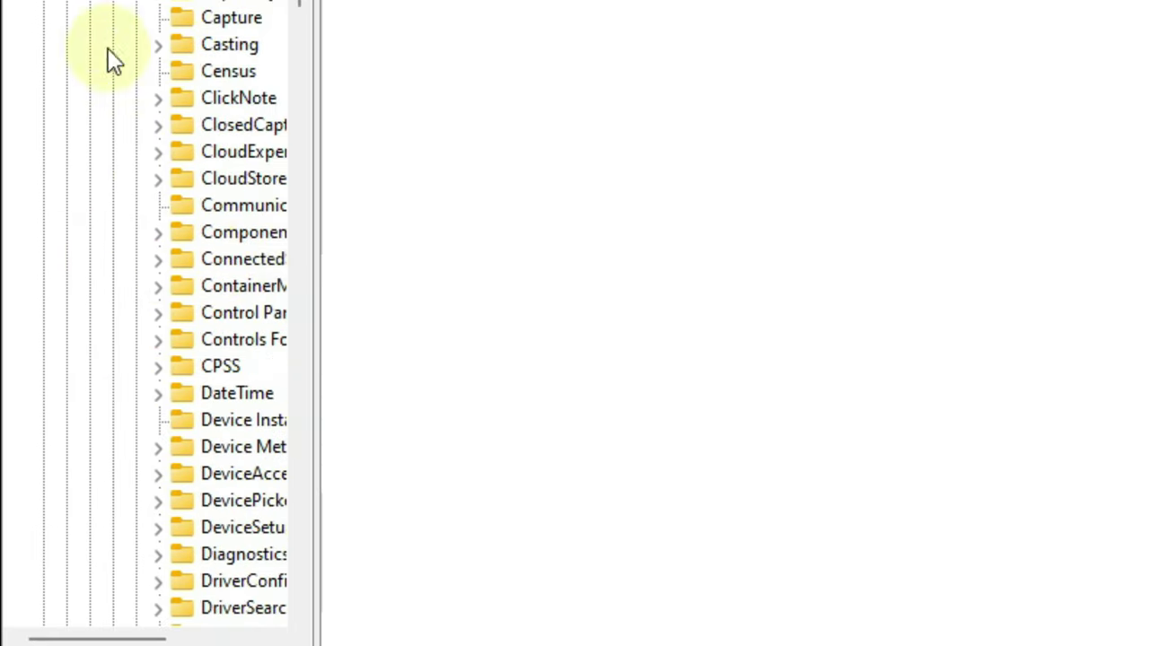
scroll(179, 314, "down", 15)
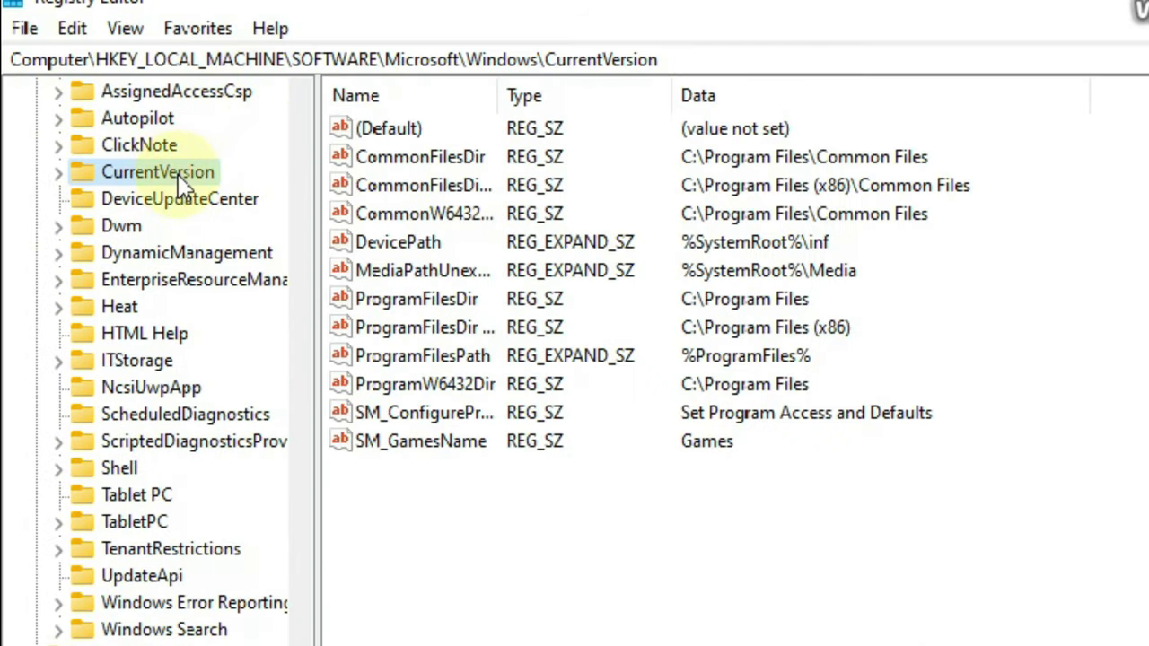
double_click(176, 174)
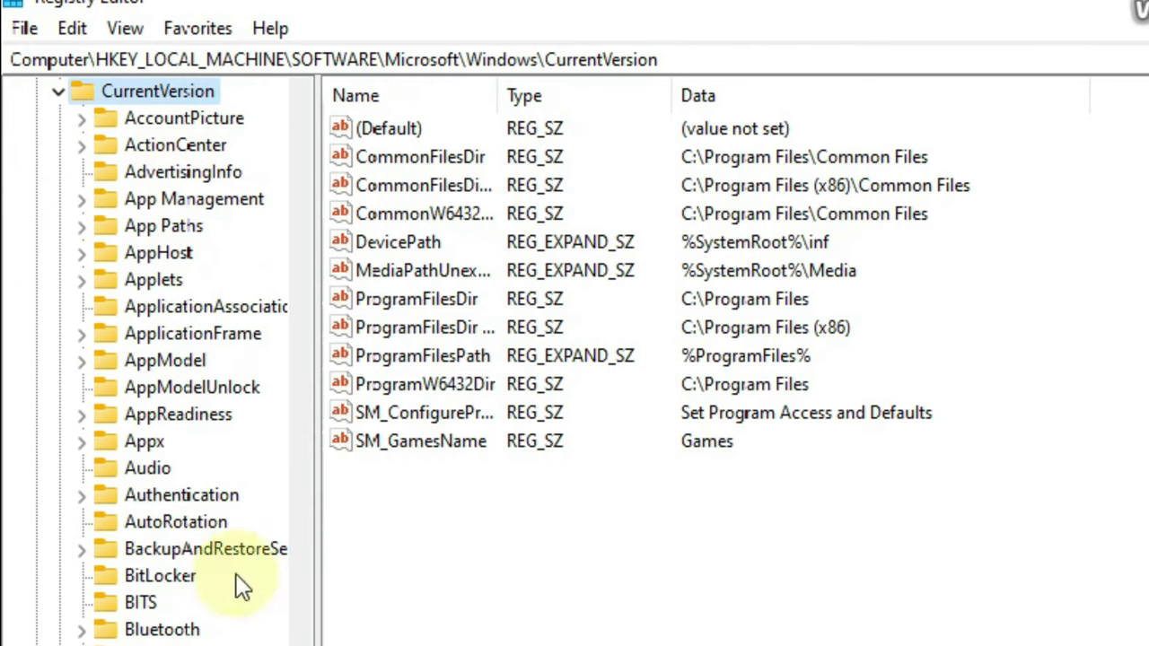
Select the Explorer key under CurrentVersion to view its values
scroll(192, 227, "down", 10)
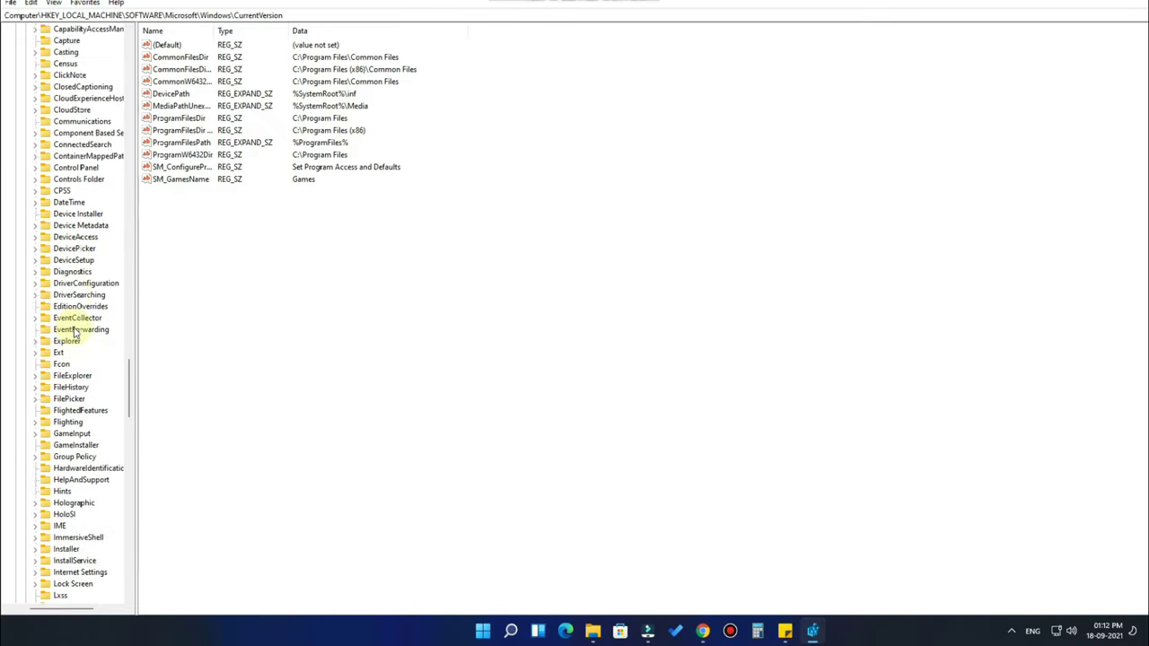
scroll(77, 329, "down", 7)
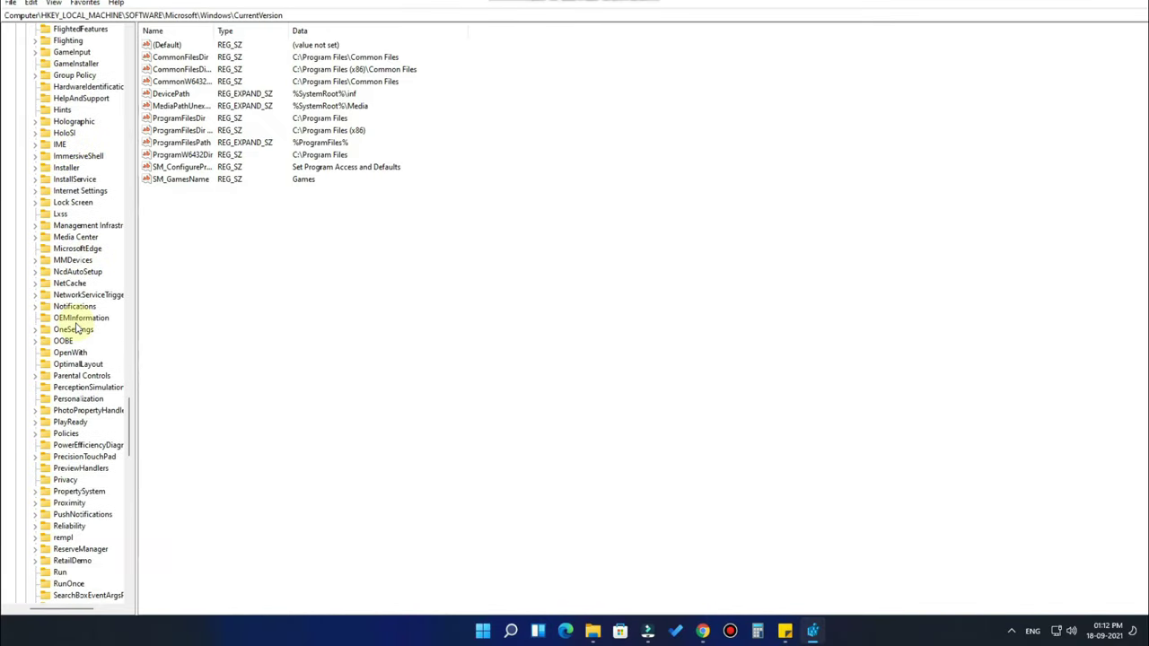
scroll(77, 329, "down", 1)
scroll(78, 332, "down", 3)
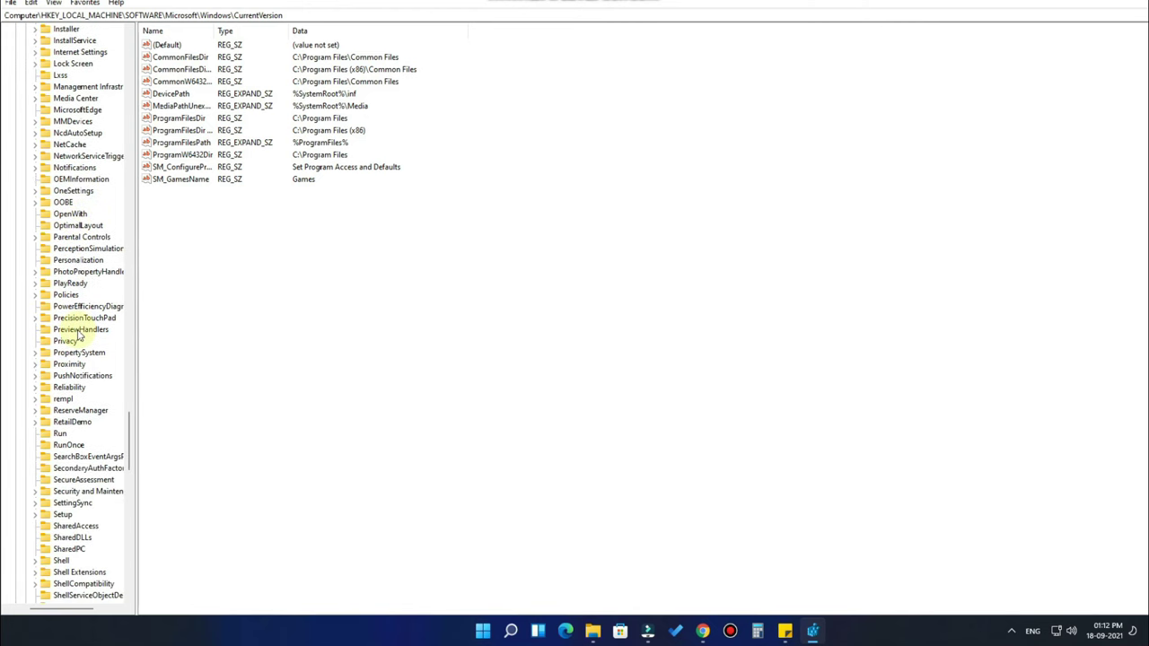
scroll(78, 334, "up", 3)
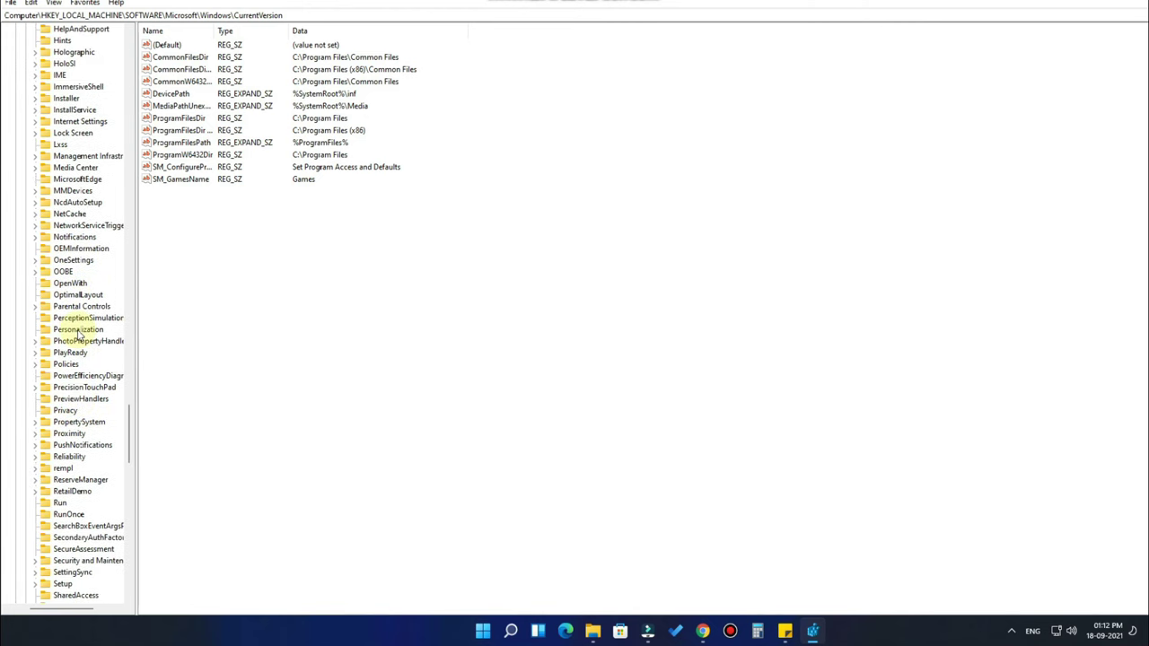
scroll(81, 332, "down", 9)
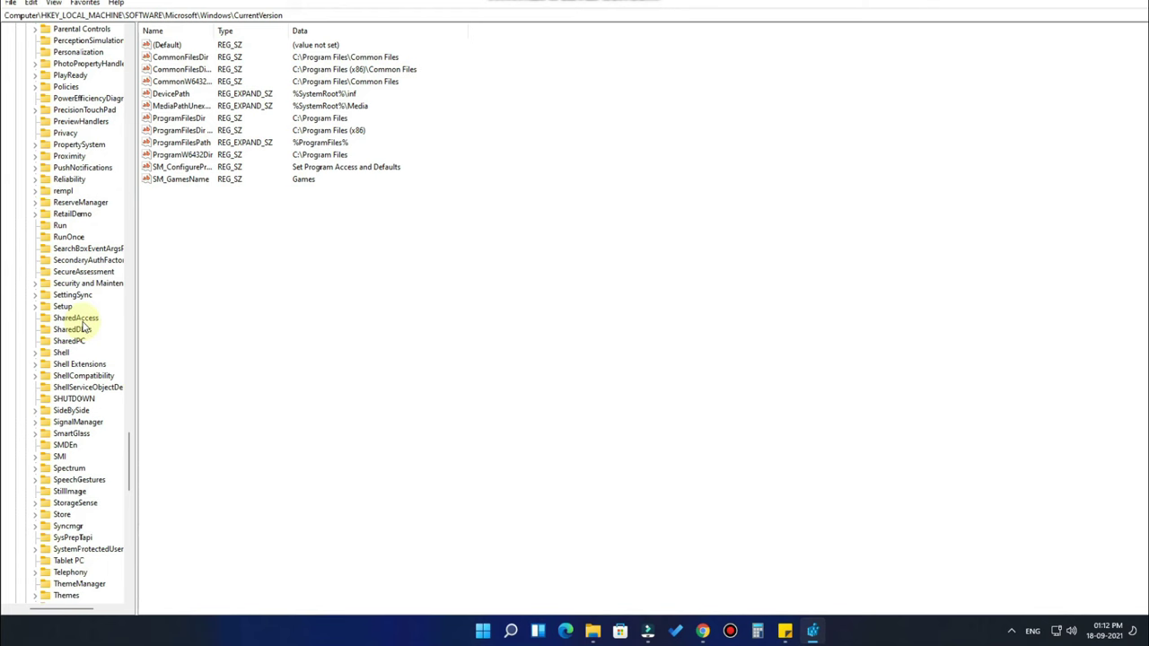
scroll(83, 329, "up", 18)
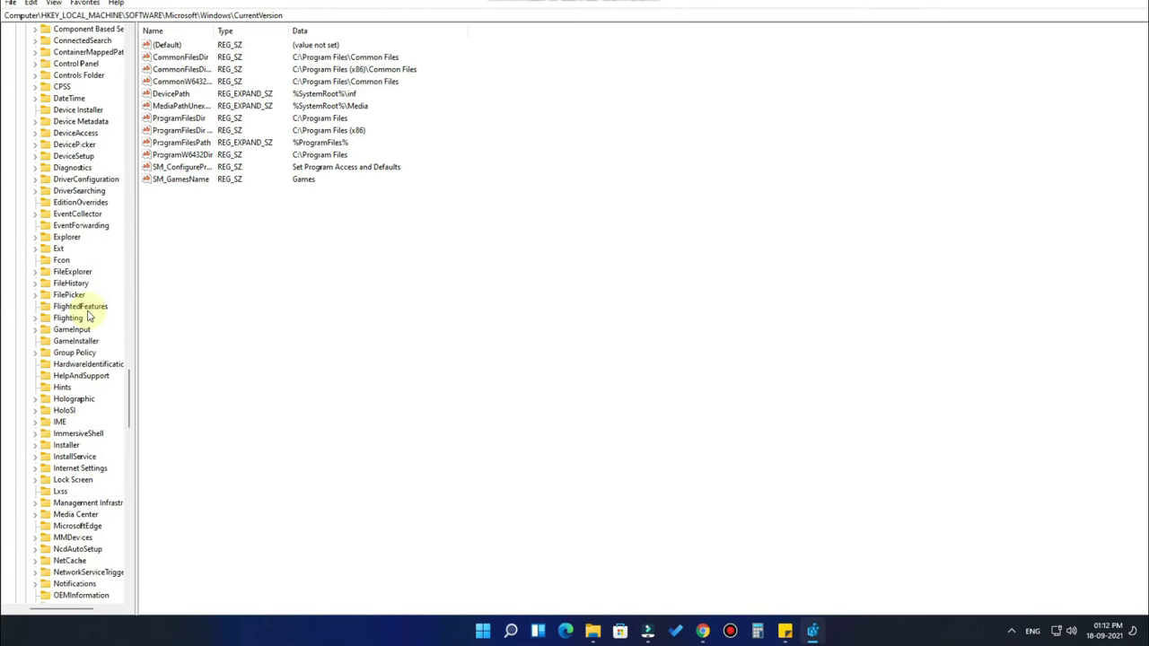
left_click(70, 239)
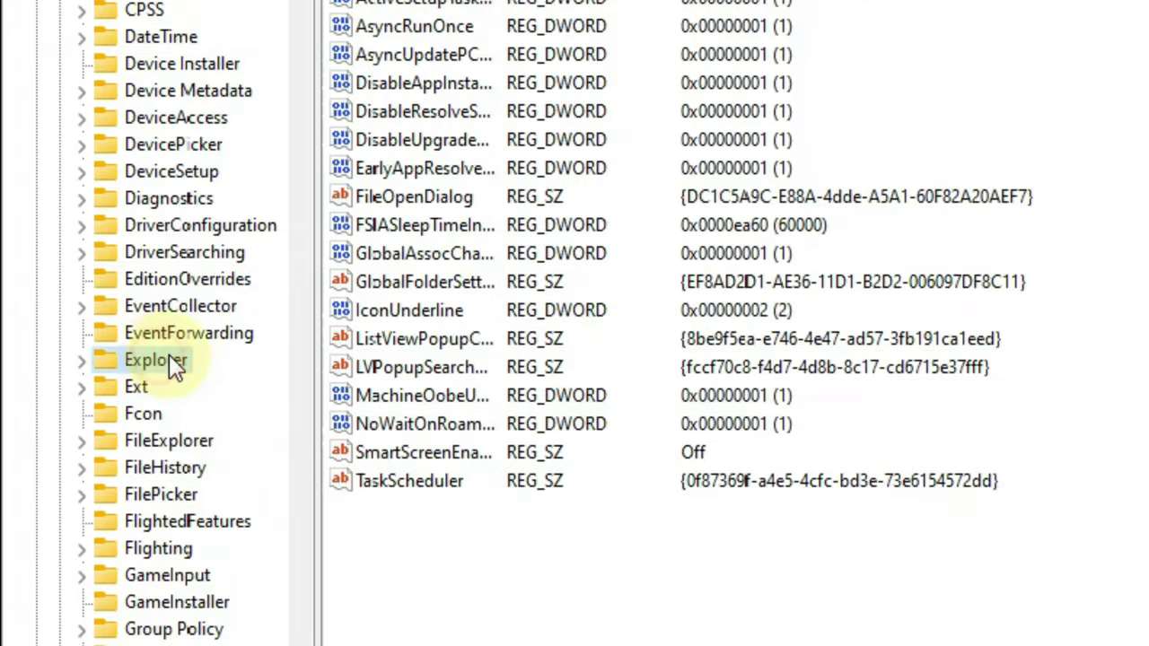
Expand the Explorer key to list its subkeys and bring up its context menu
double_click(162, 358)
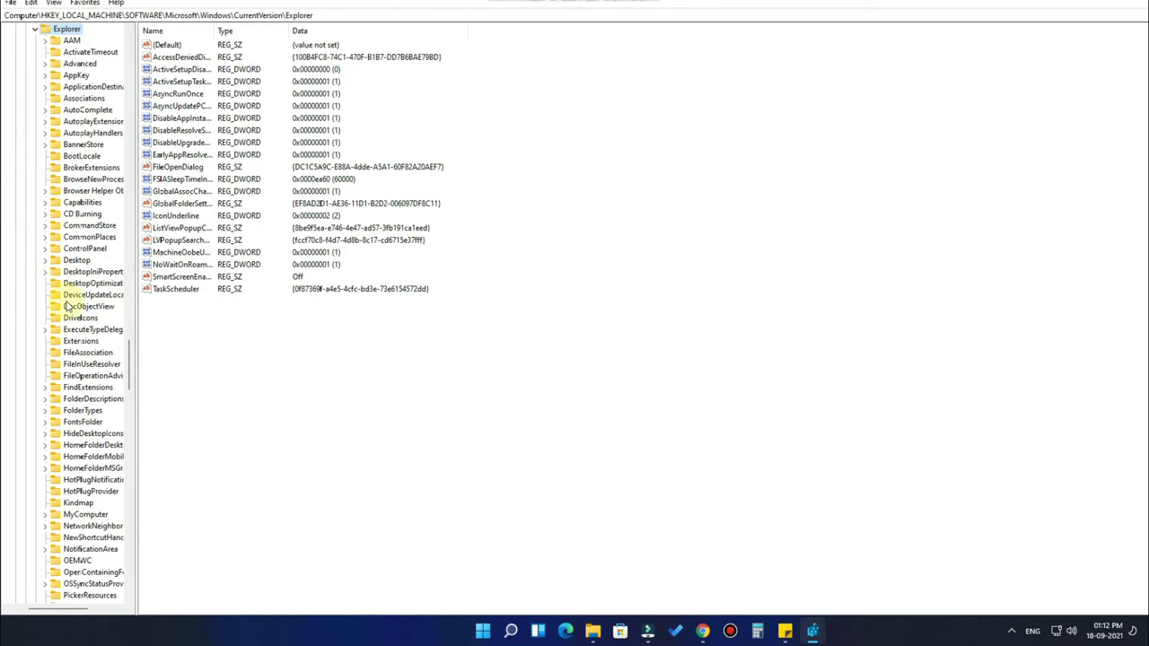
scroll(79, 320, "down", 8)
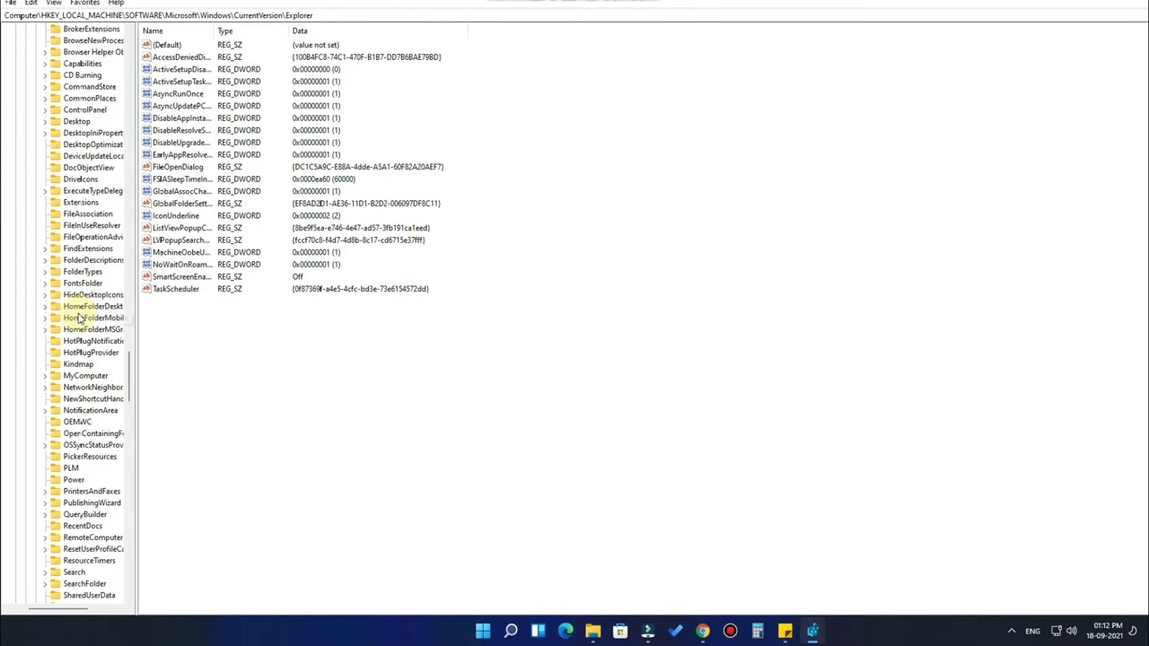
scroll(79, 320, "down", 2)
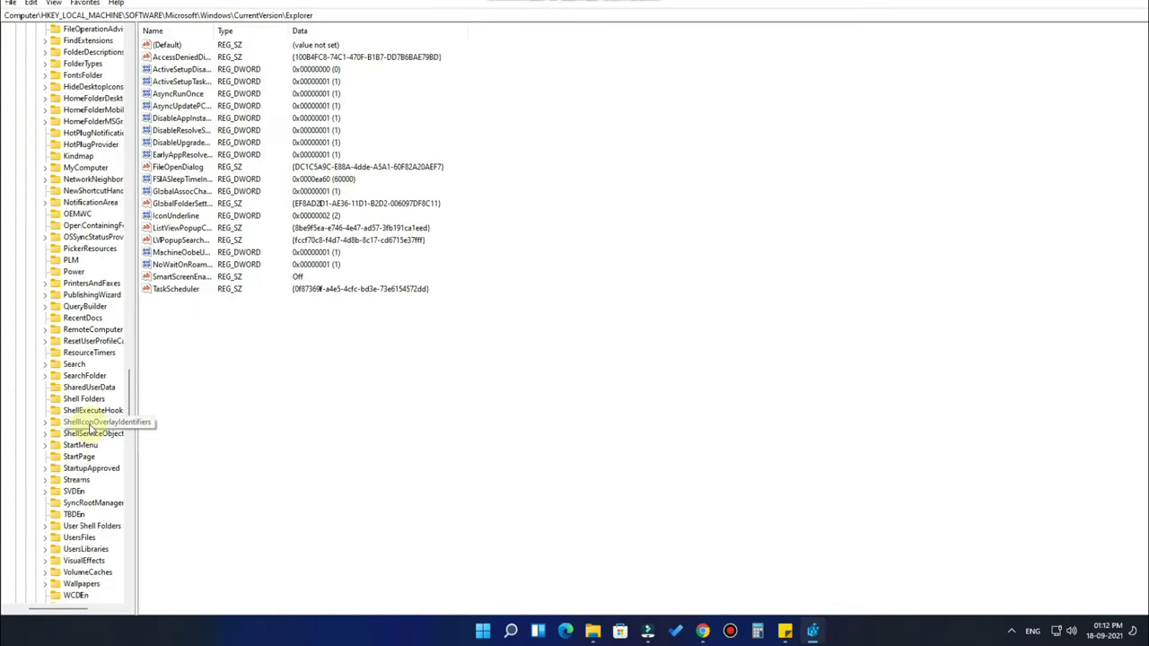
scroll(90, 429, "up", 13)
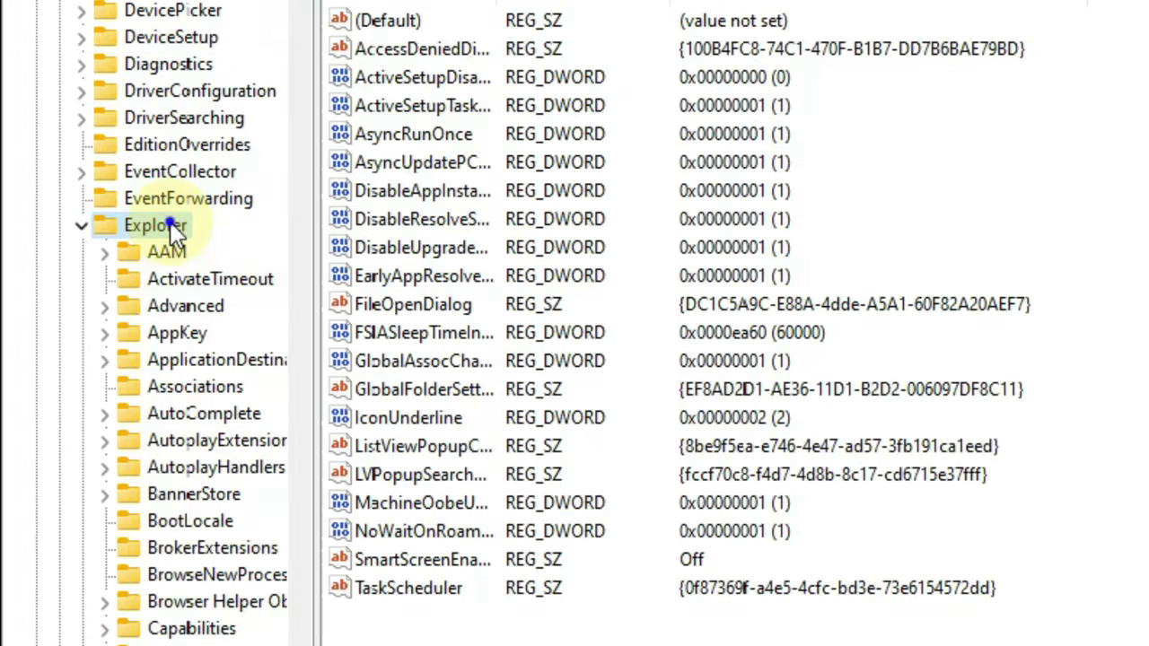
right_click(174, 227)
Create a new key named 'Shell Icons' under Explorer
mouse_move(296, 280)
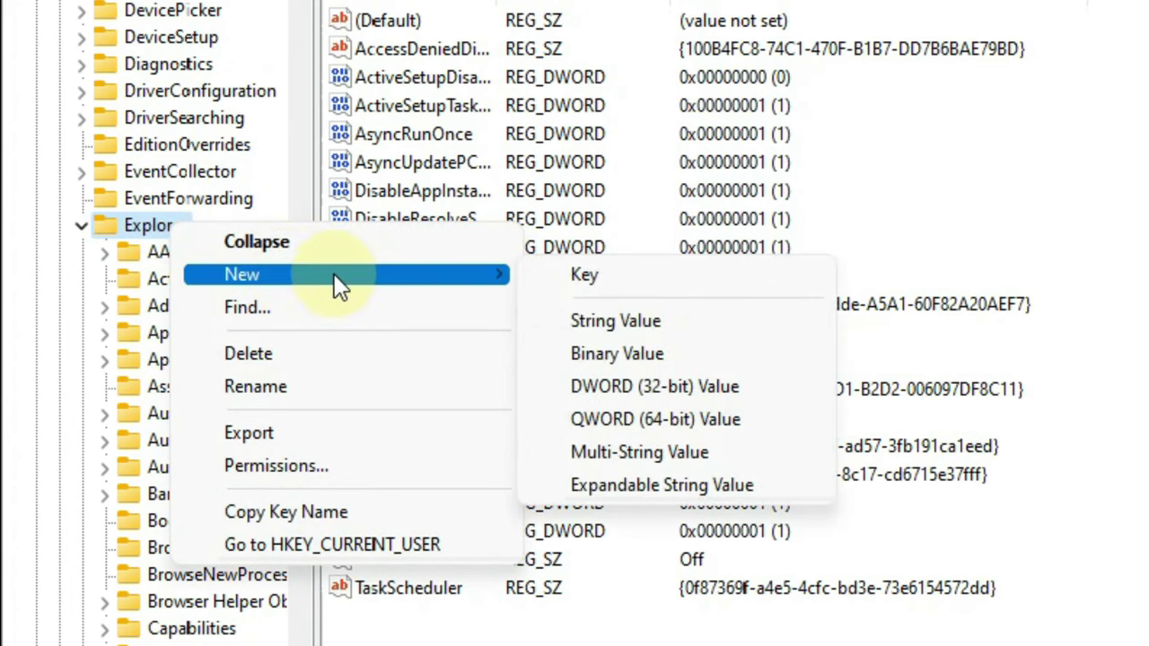
left_click(589, 276)
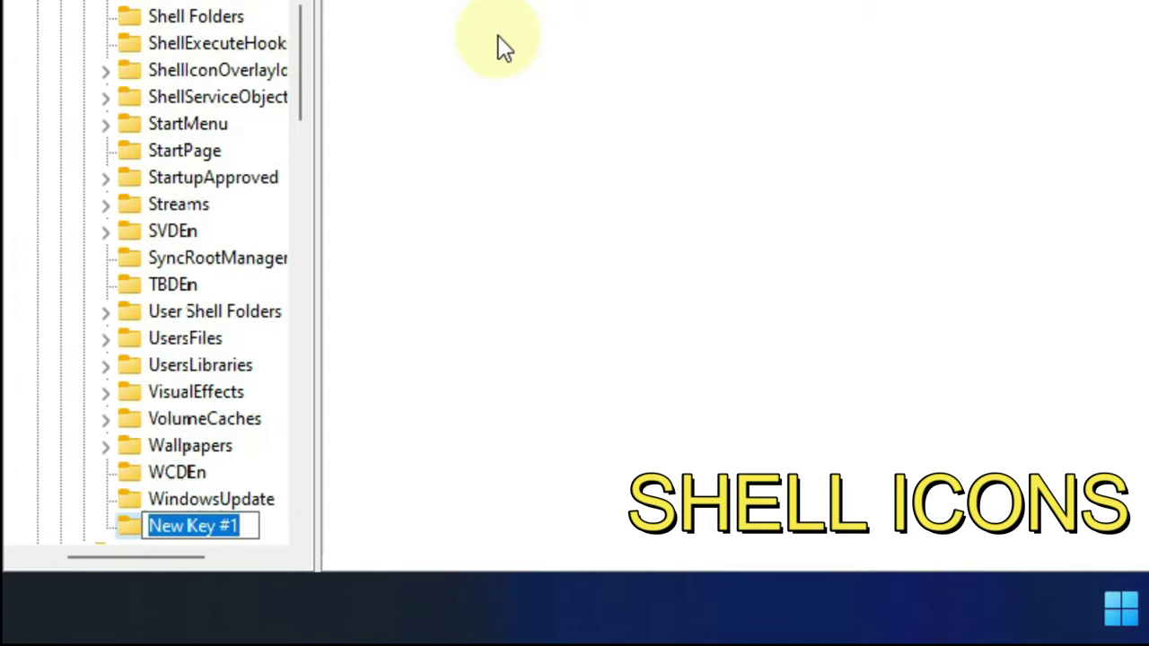
type("Shell")
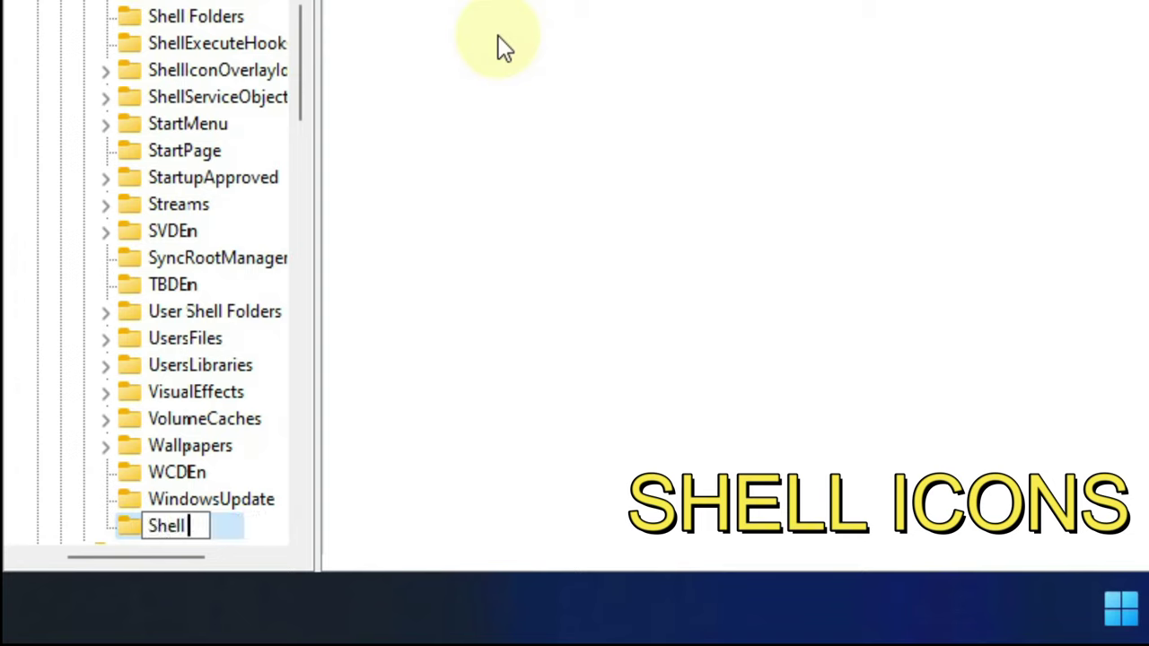
type(" Icons")
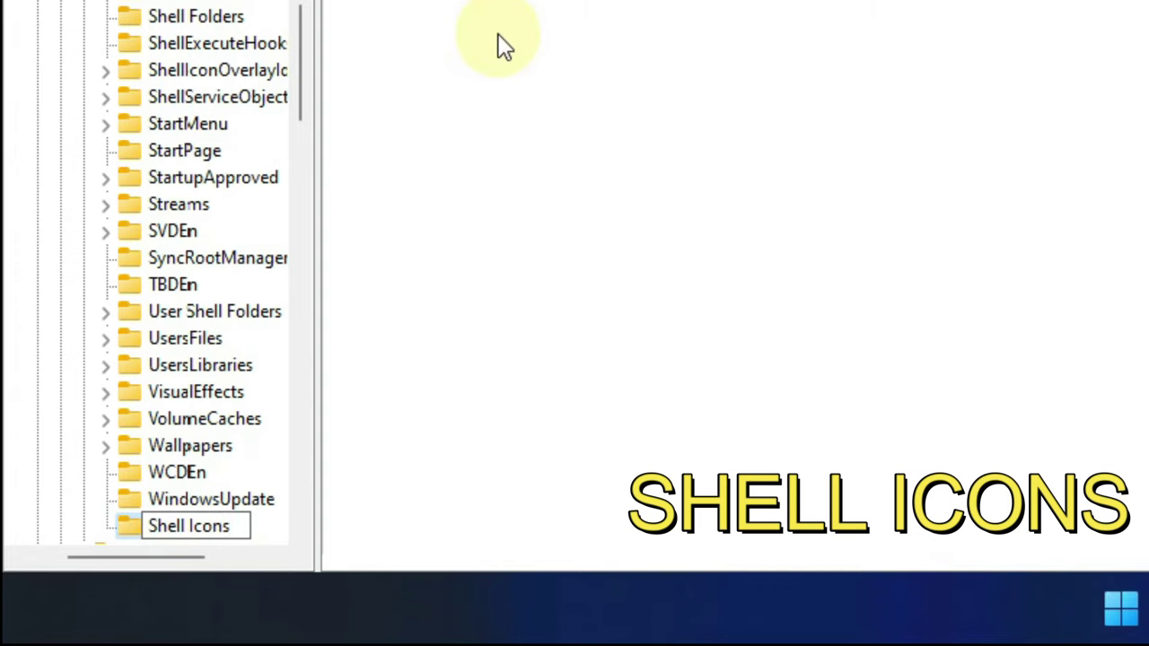
key("Return")
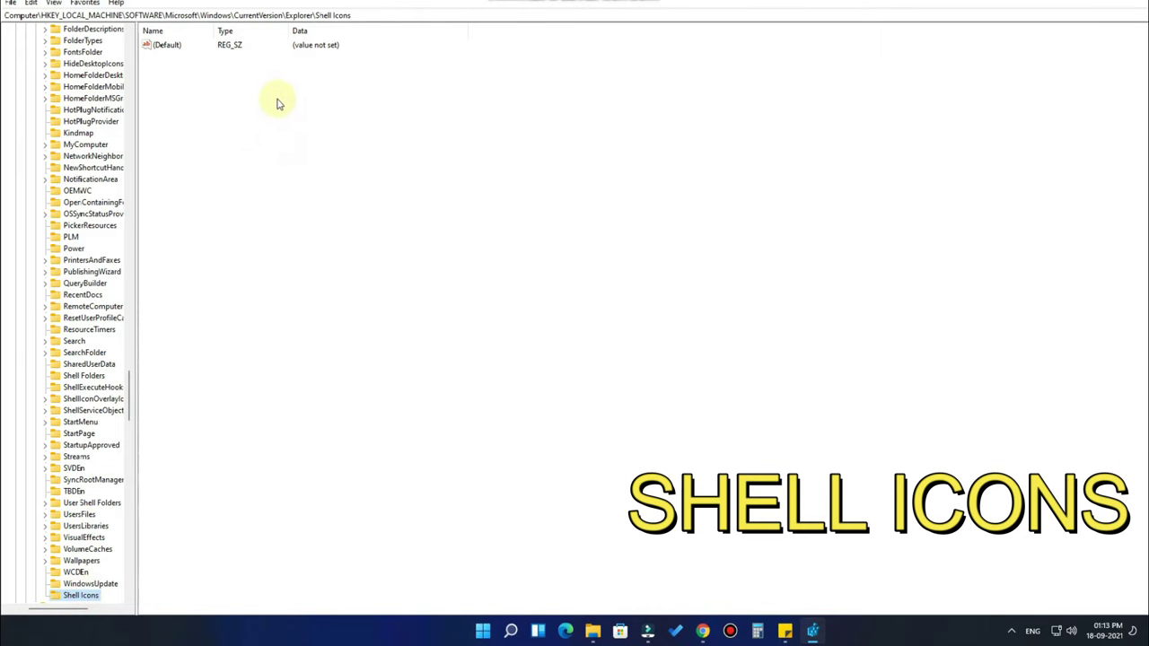
right_click(246, 89)
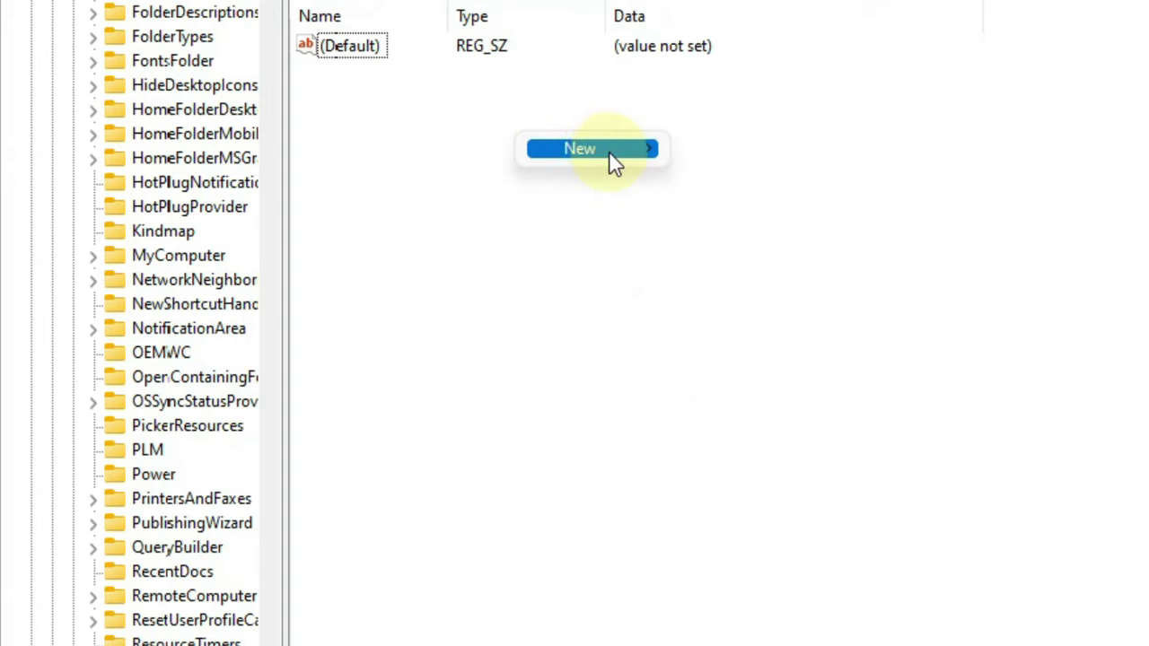
Add a new string value named 29 to the Shell Icons key
mouse_move(290, 96)
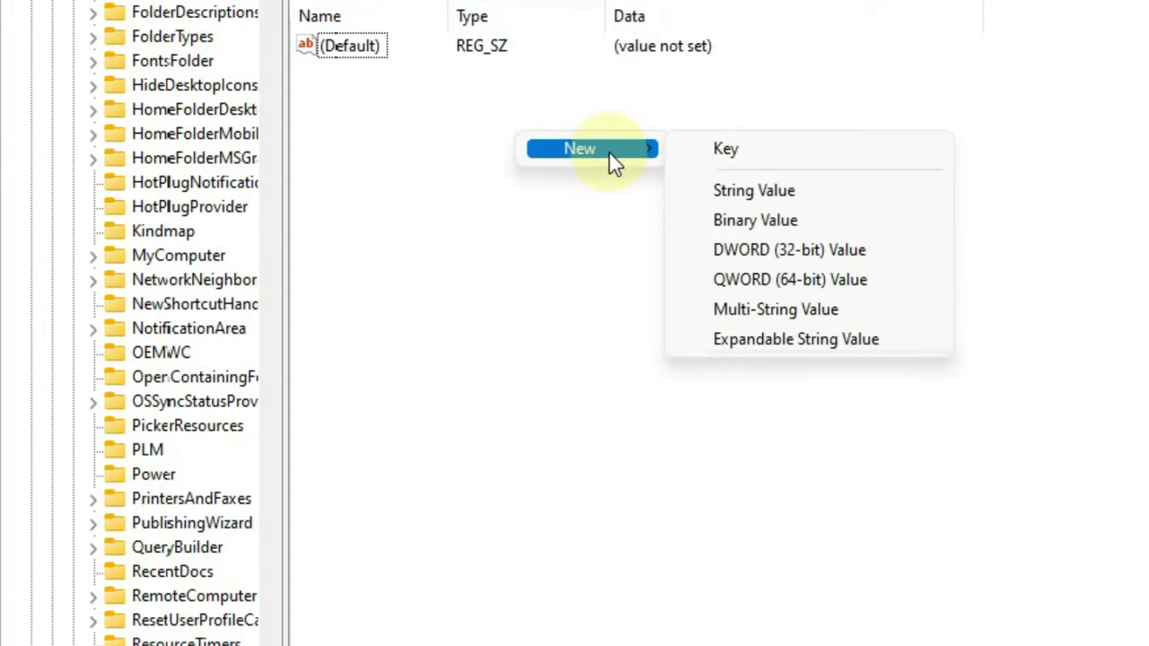
left_click(773, 190)
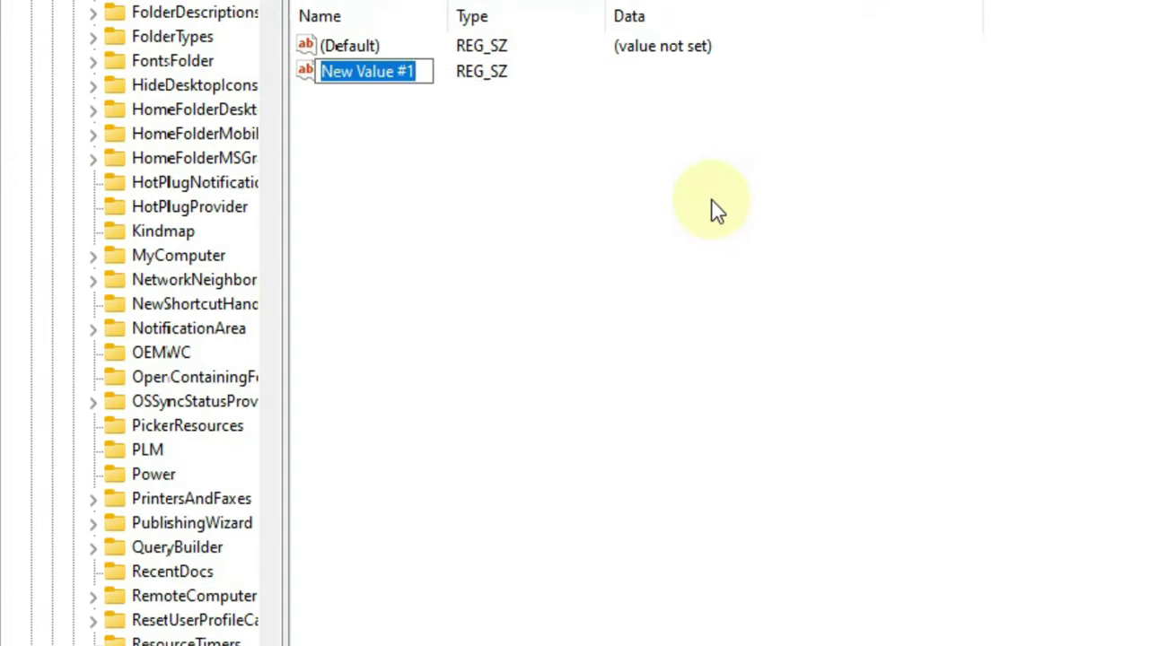
key("BackSpace")
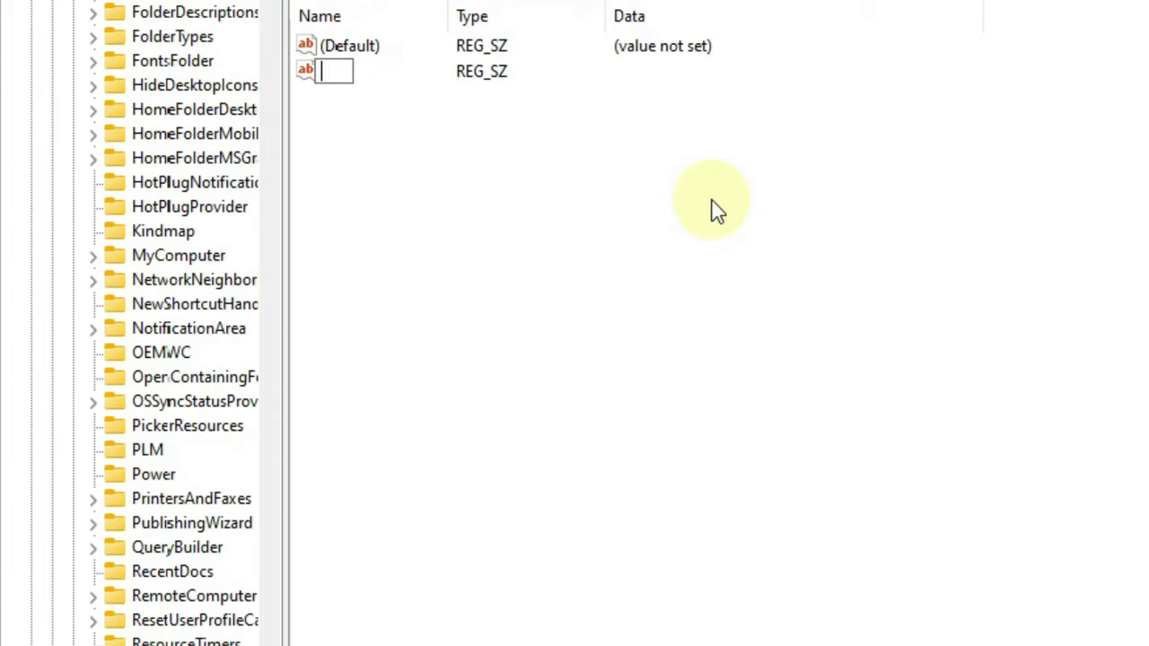
type("2")
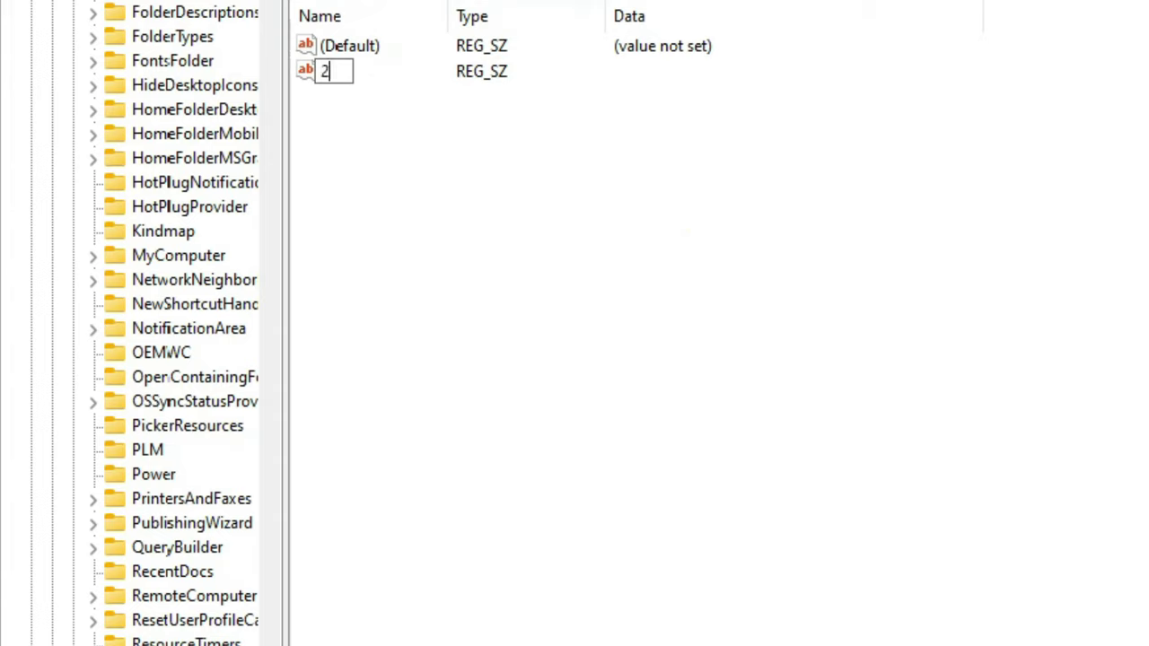
type("9")
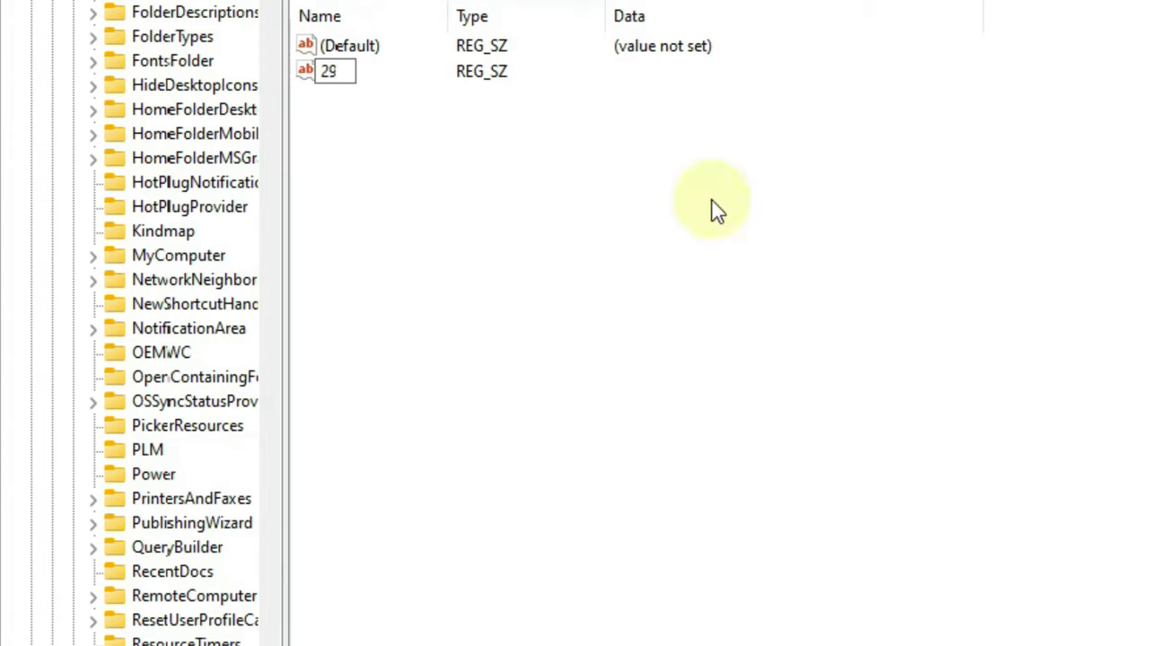
key("Return")
left_click(572, 208)
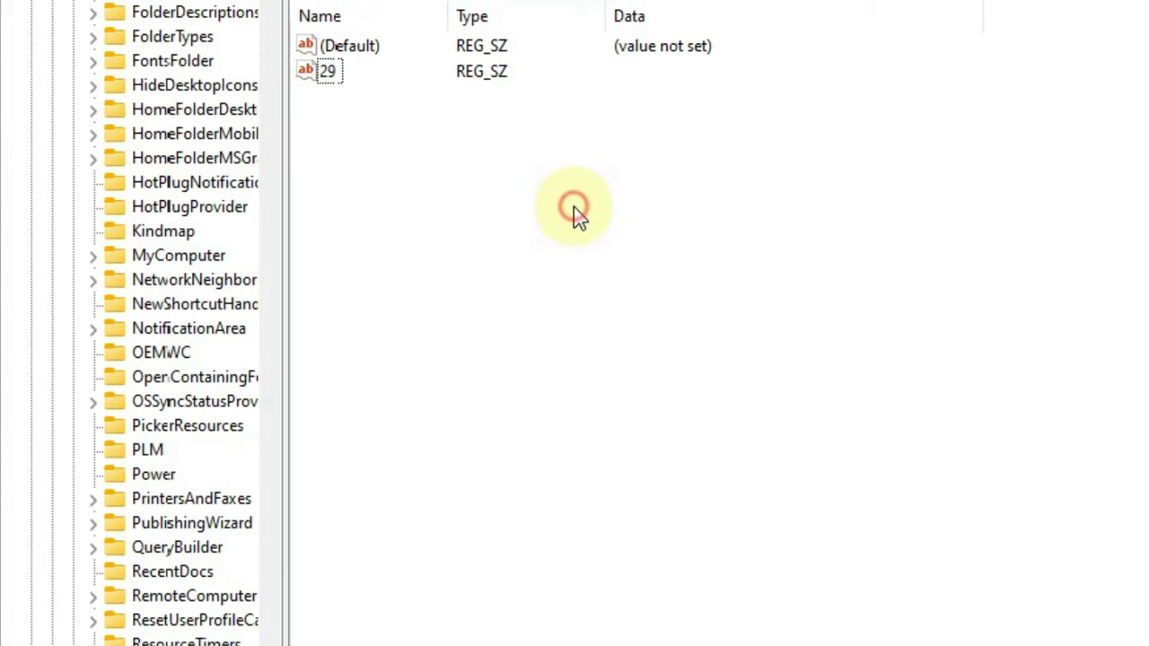
Set value 29's data to %windir%\System32\shell32.dll,-50 and minimise Registry Editor
double_click(330, 79)
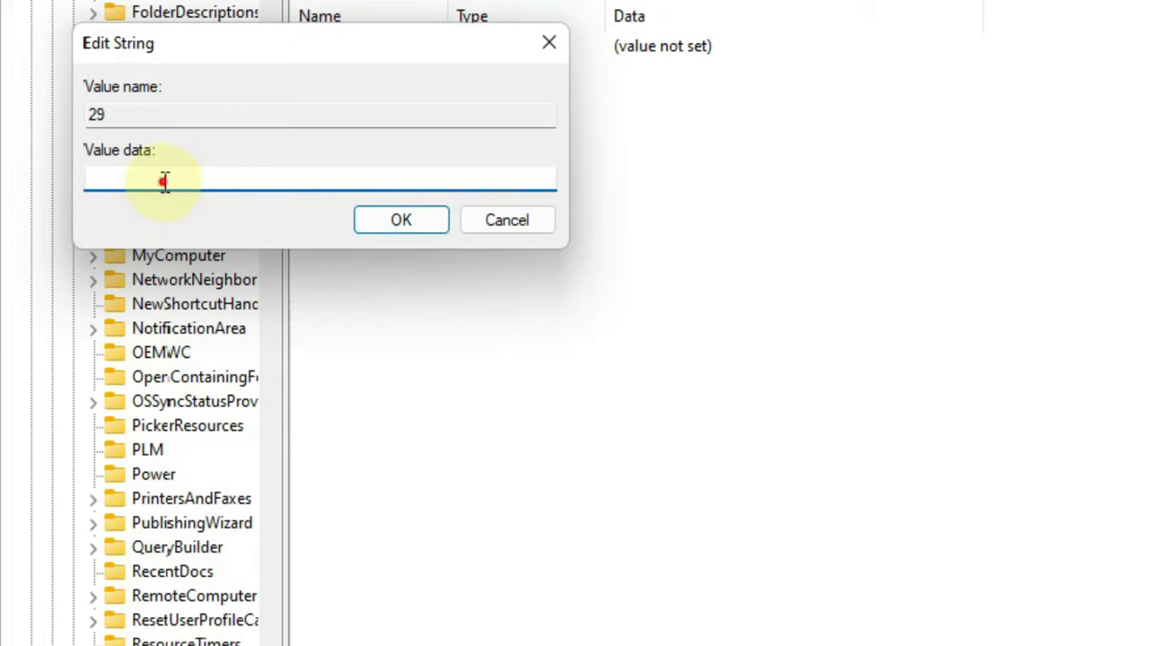
type("%windir%\\System32\\shell32.dll,-50")
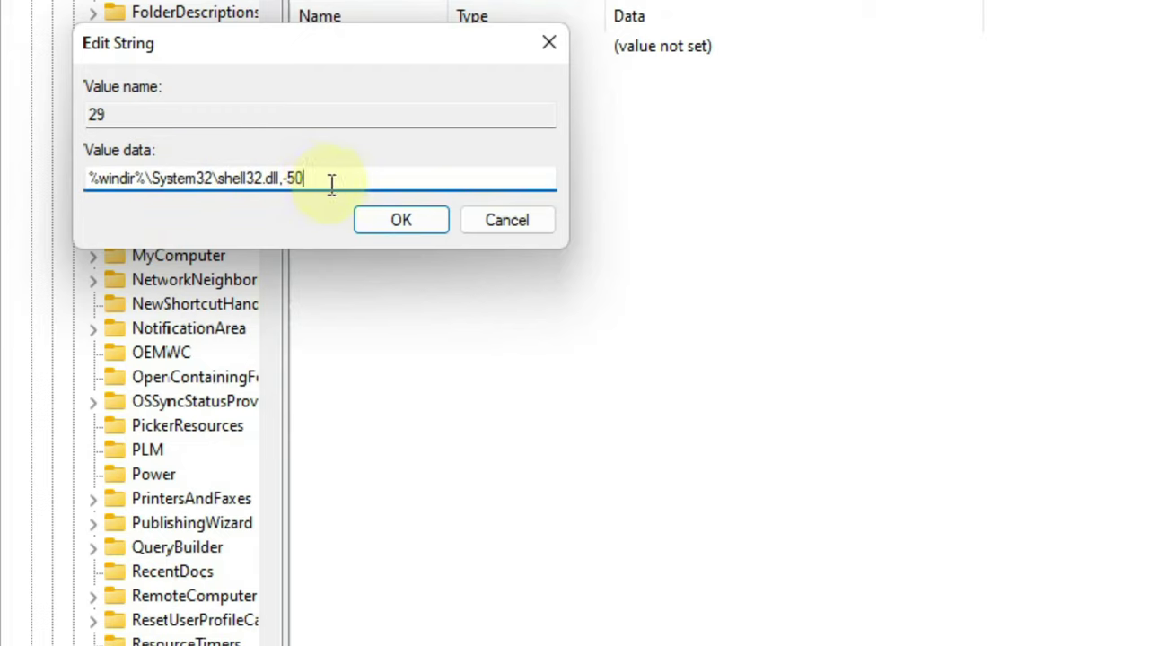
left_click(350, 181)
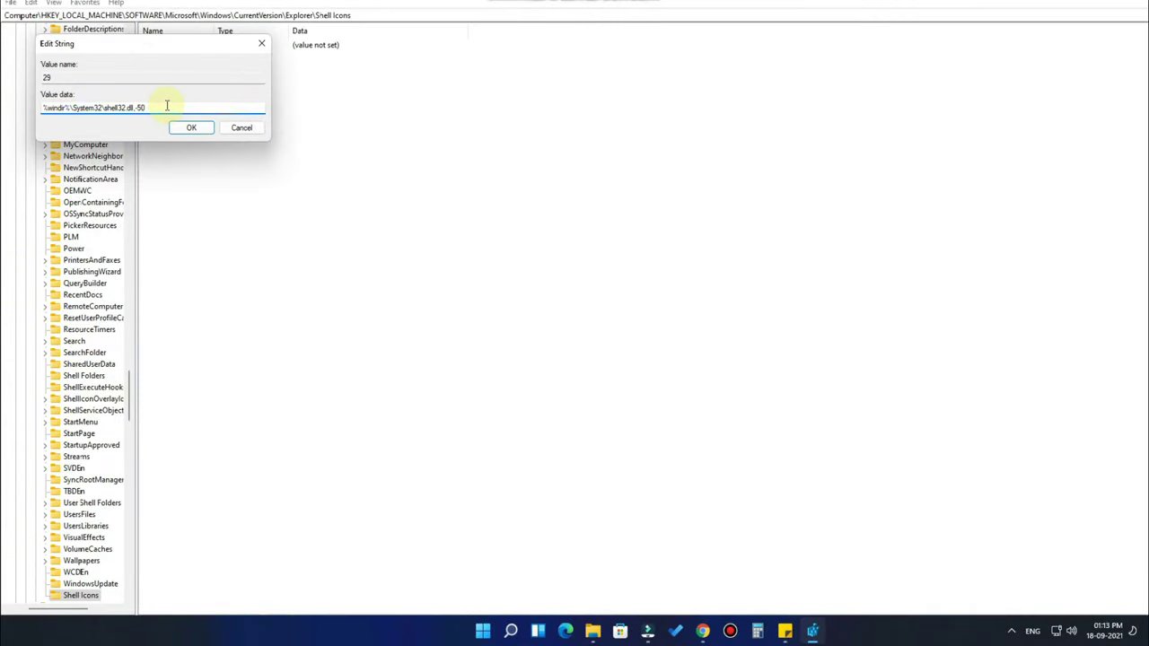
left_click_drag(167, 106, 49, 100)
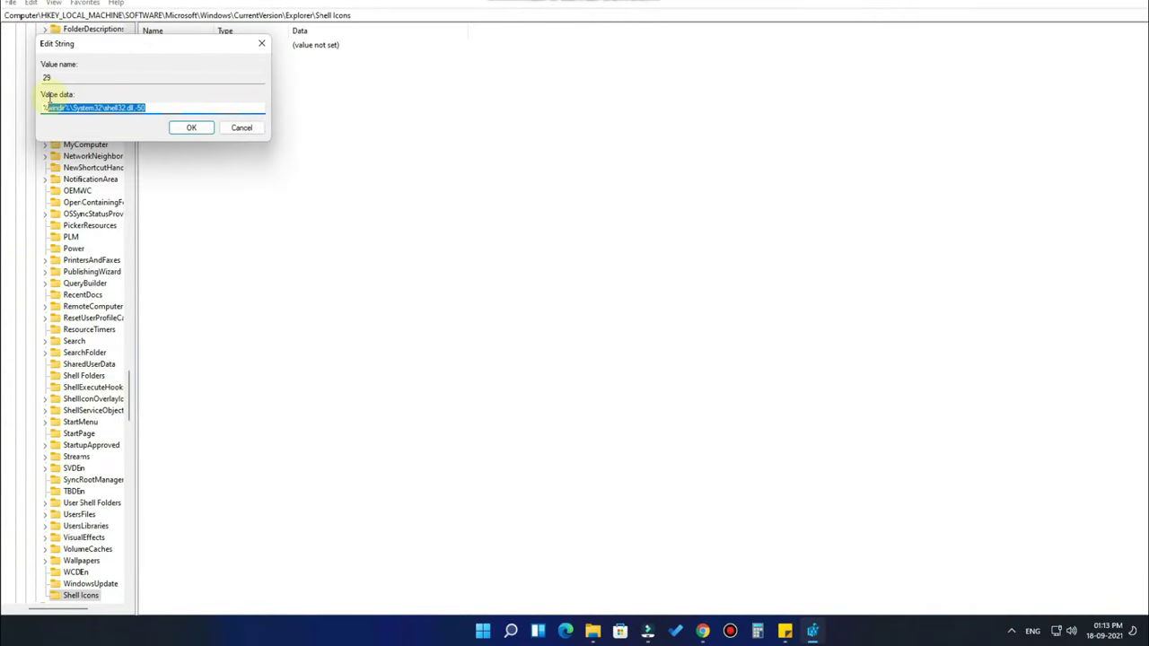
left_click(164, 106)
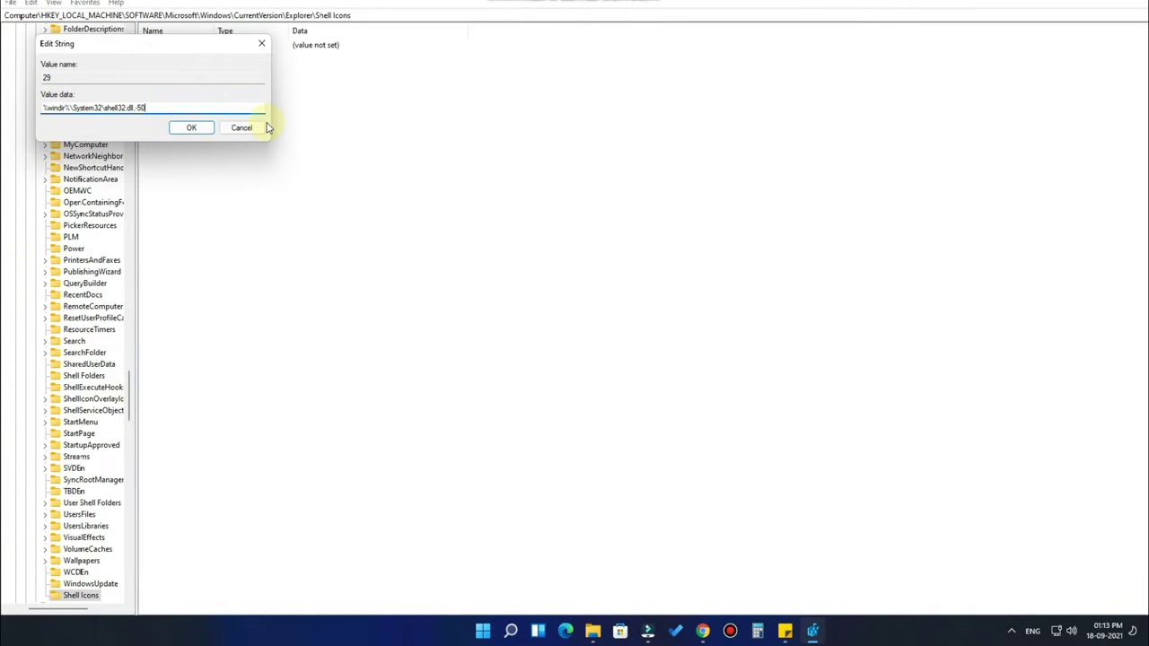
left_click(200, 129)
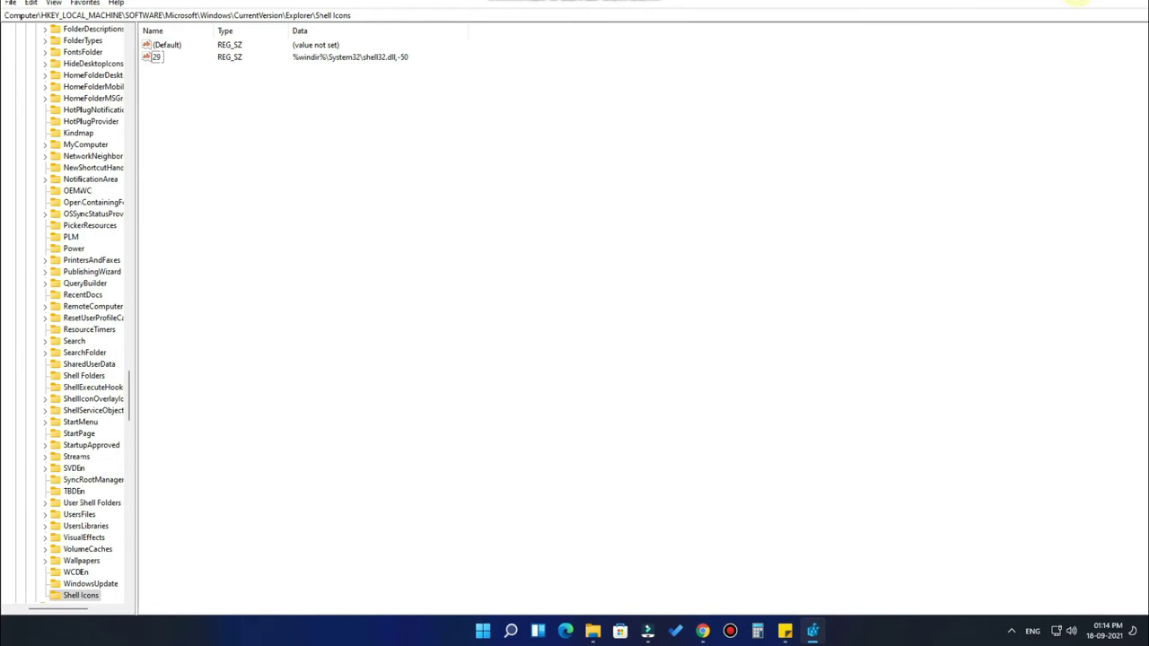
left_click(1078, 2)
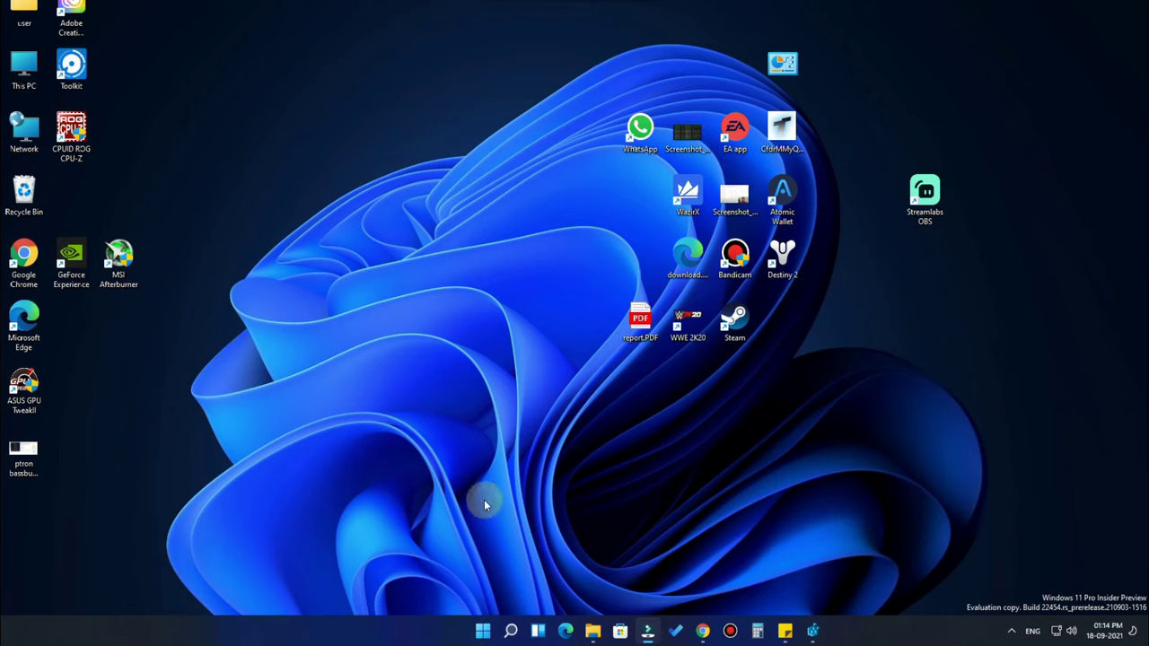
Restart the Windows Explorer process in Task Manager to apply the icon change
right_click(483, 631)
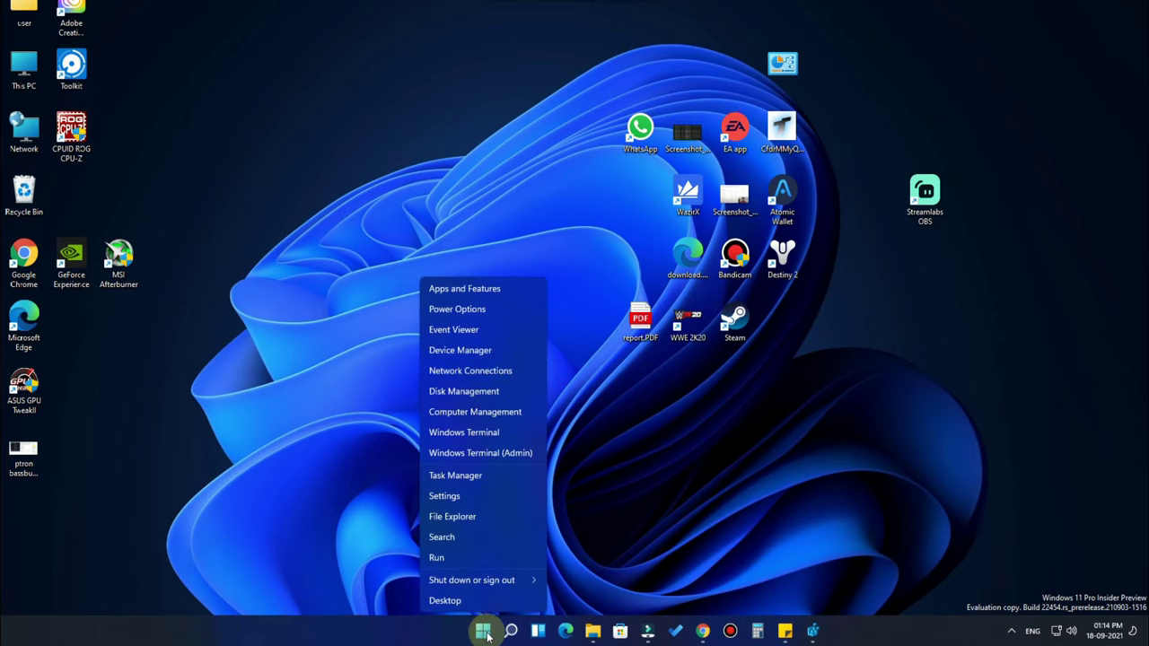
left_click(454, 479)
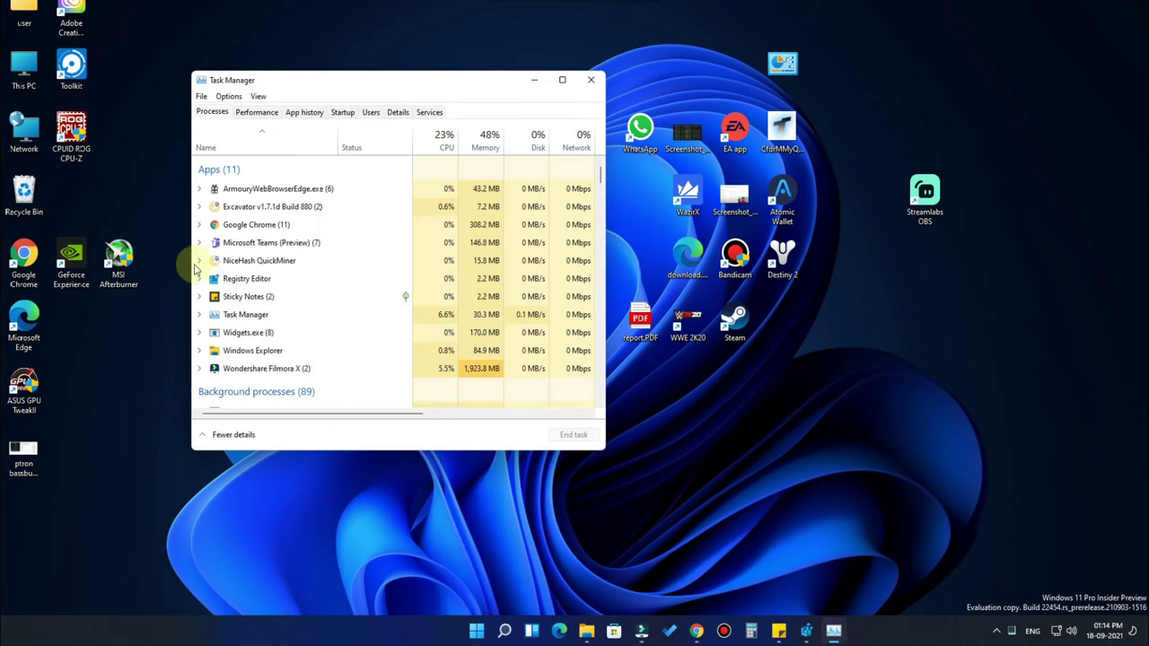
scroll(282, 356, "down", 1)
scroll(269, 346, "up", 1)
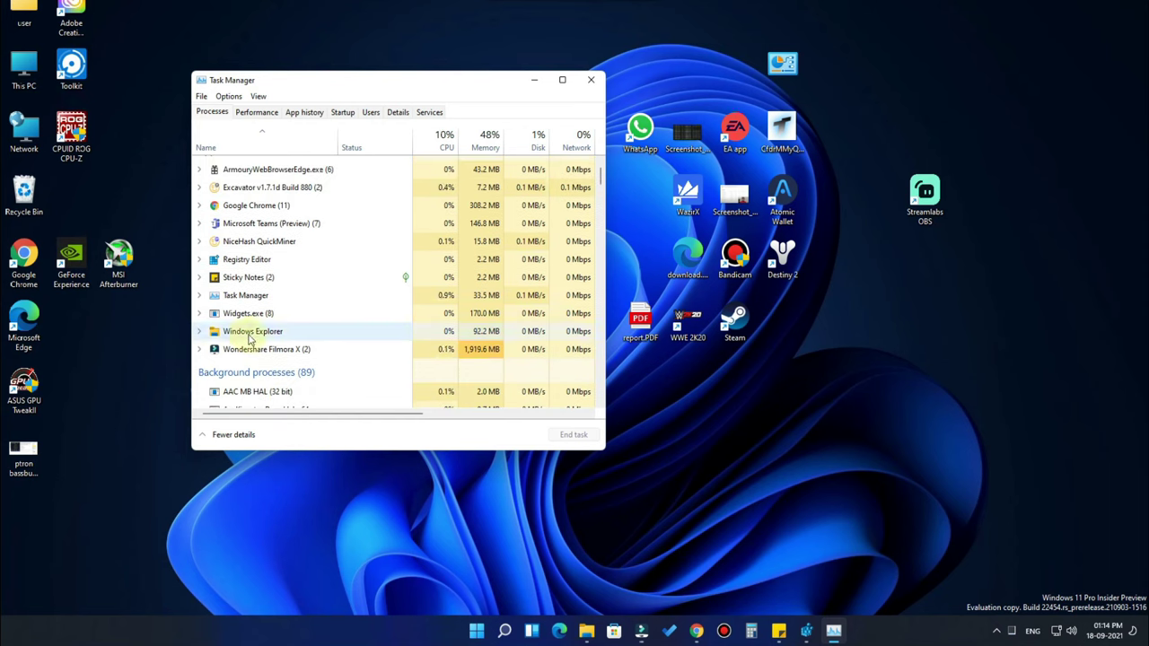
left_click(254, 335)
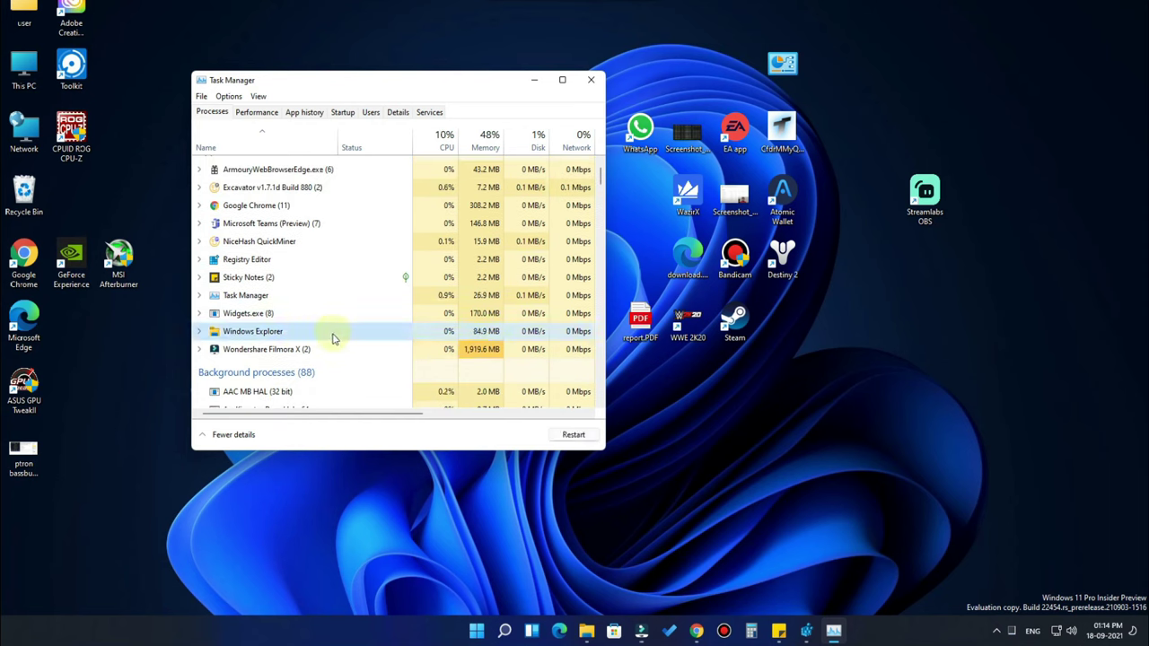
left_click(572, 436)
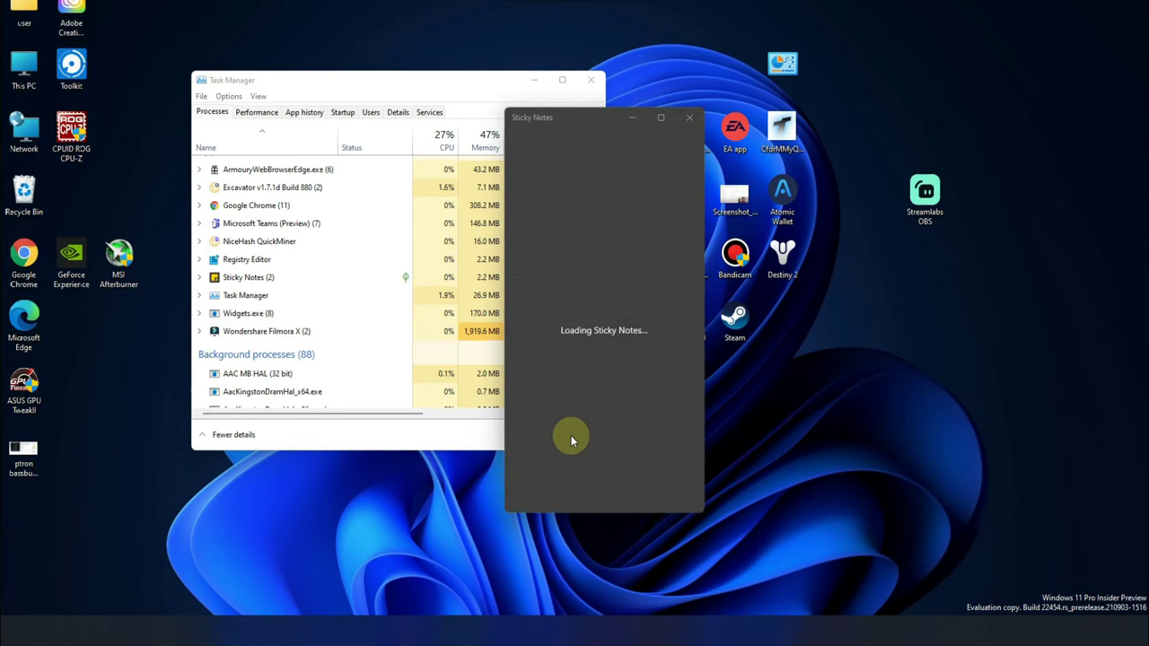
Dismiss Sticky Notes, minimise Task Manager and select a group of desktop icons
left_click(632, 117)
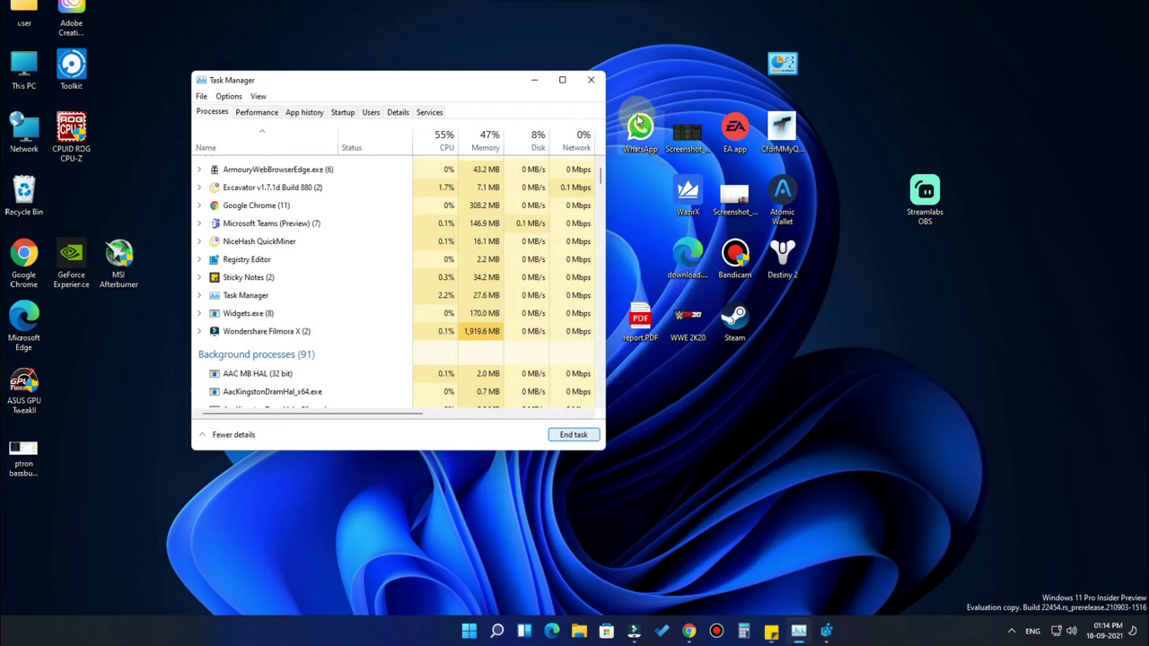
left_click(534, 79)
left_click_drag(1054, 451, 18, 11)
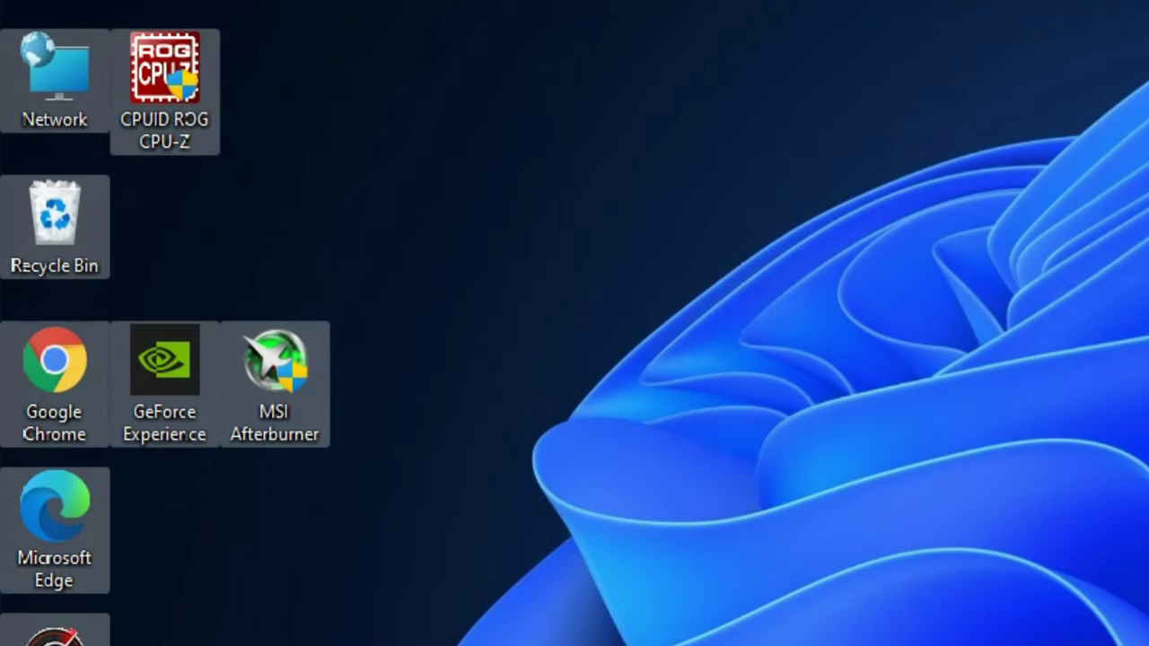
key("Escape")
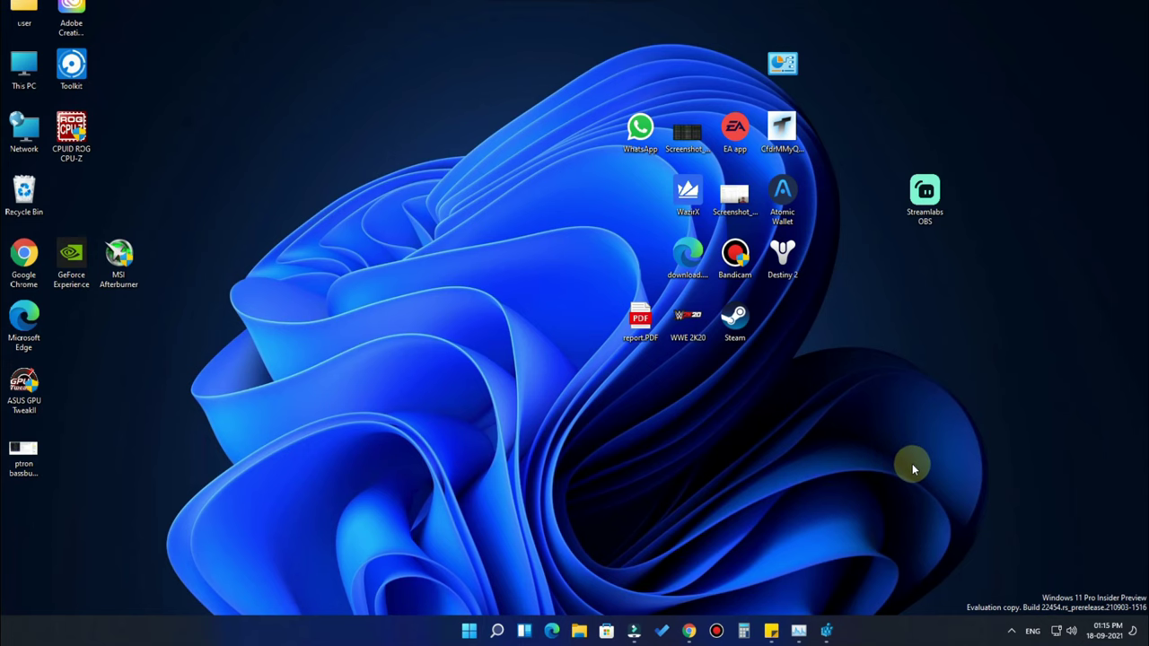
Delete the Shell Icons key, confirm the deletion, and close Registry Editor
left_click(828, 632)
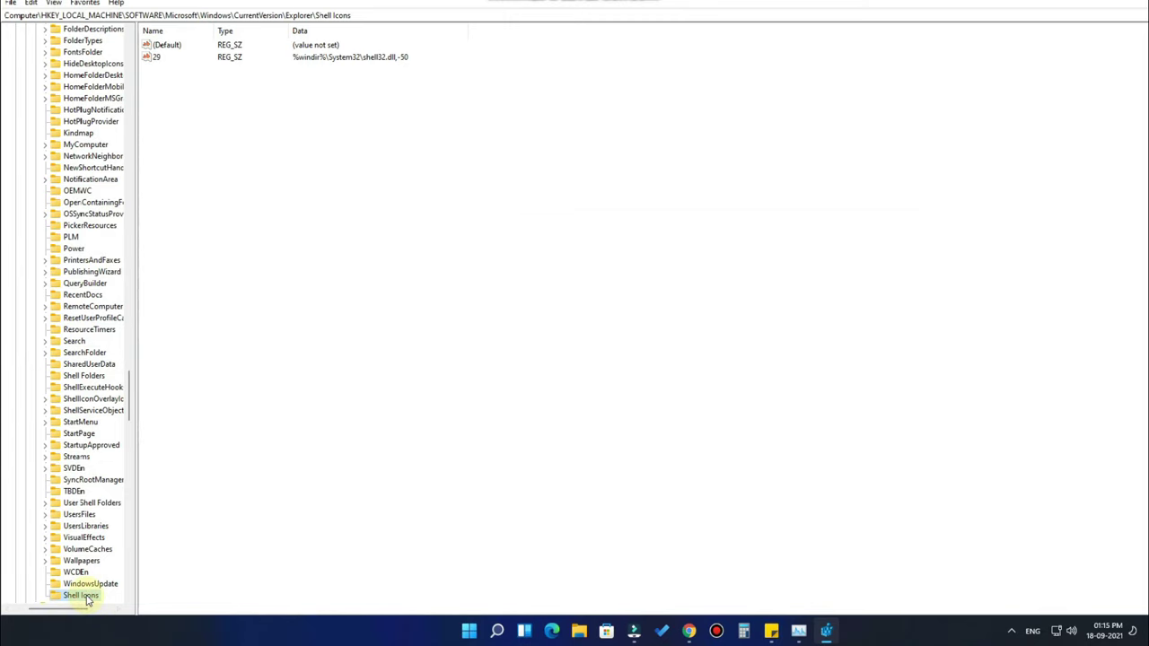
key("Delete")
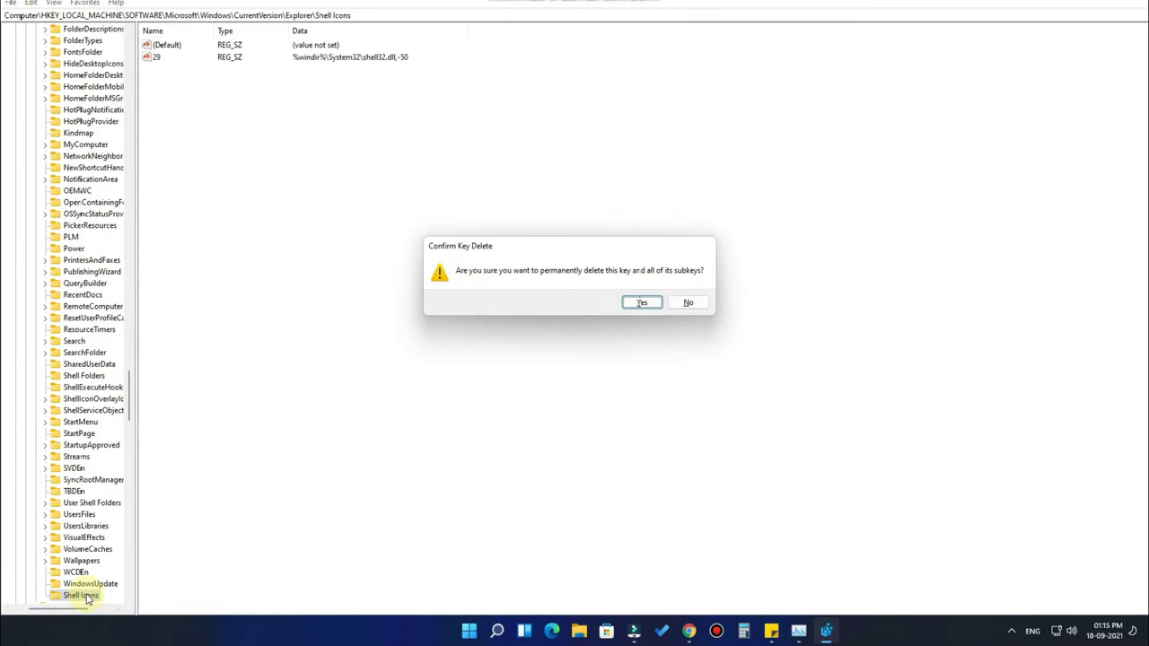
key("Return")
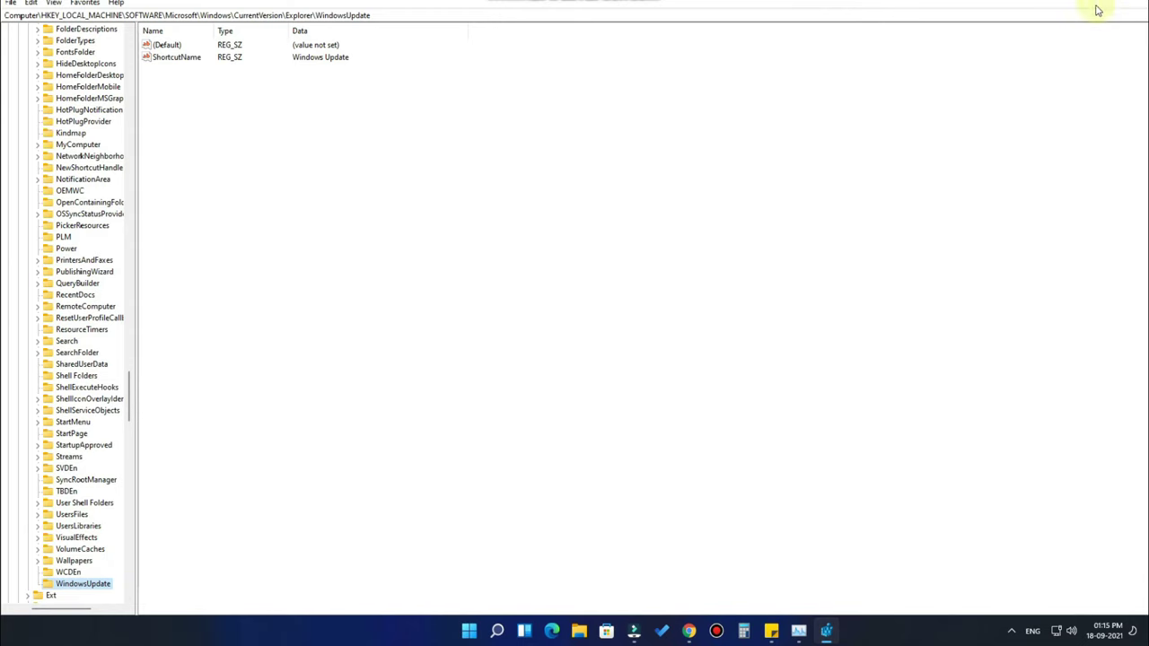
left_click(1136, 3)
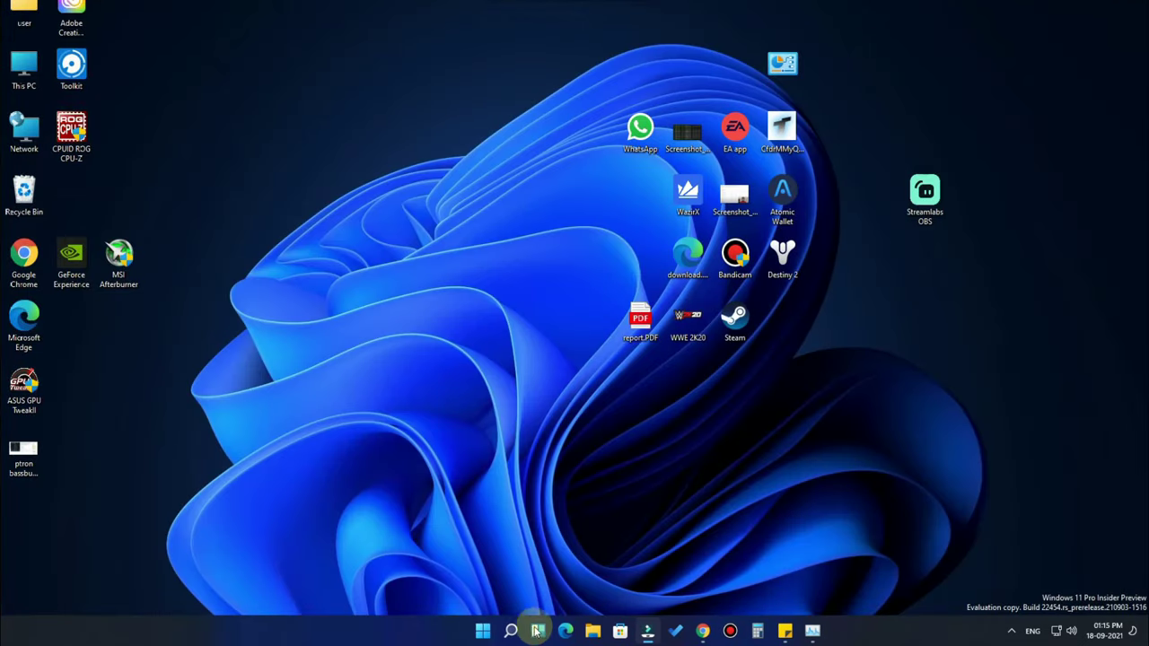
right_click(482, 631)
Restart Windows Explorer from Task Manager, close Sticky Notes, and select the desktop icons
left_click(468, 474)
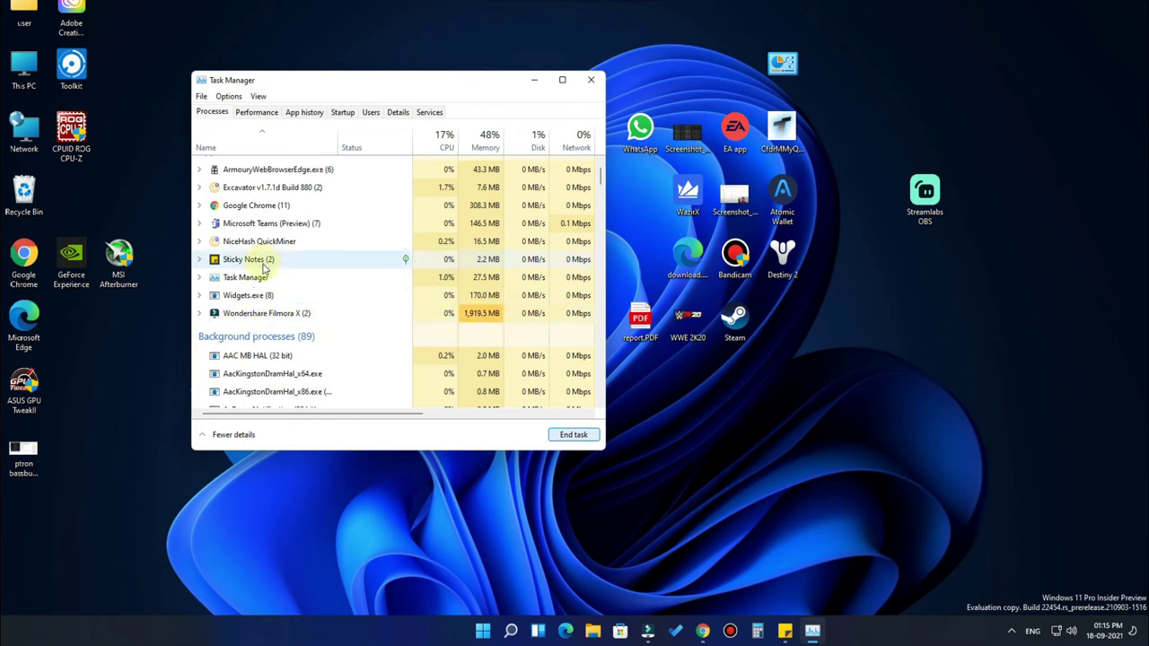
scroll(310, 295, "down", 8)
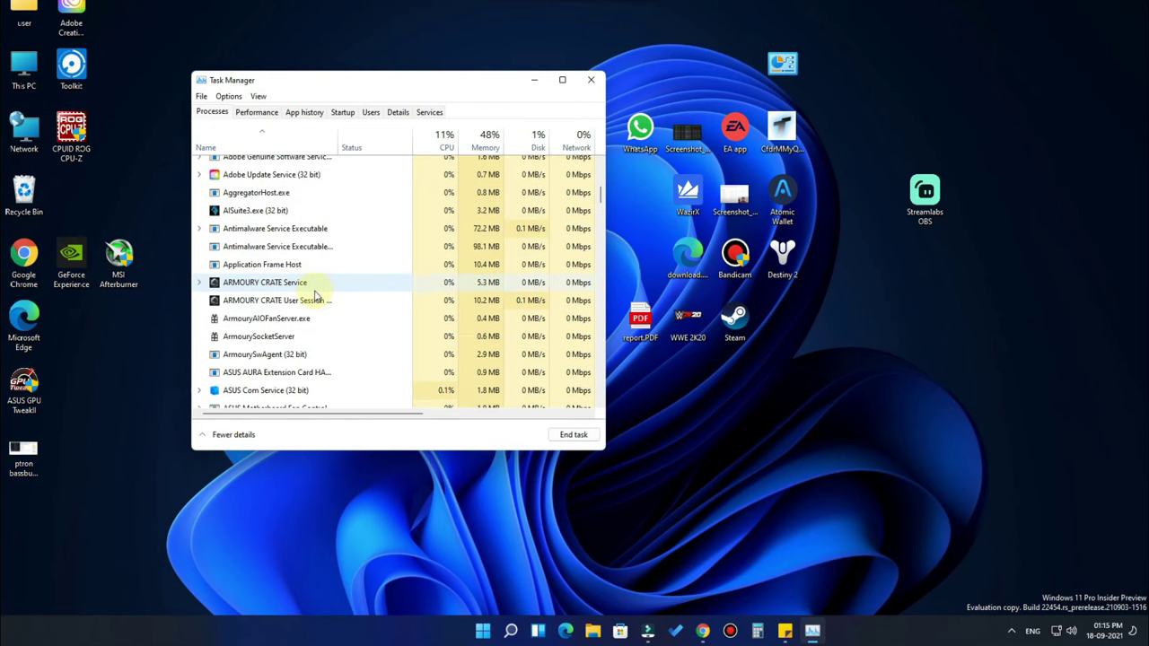
scroll(316, 295, "down", 15)
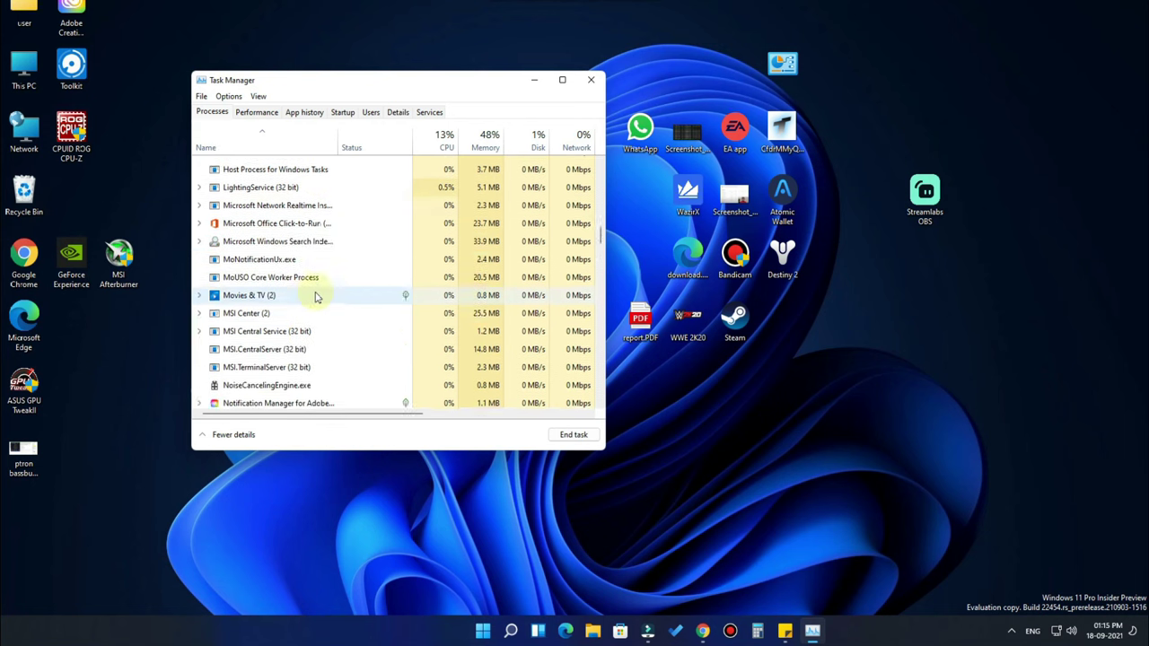
scroll(314, 295, "down", 5)
left_click_drag(600, 258, 603, 409)
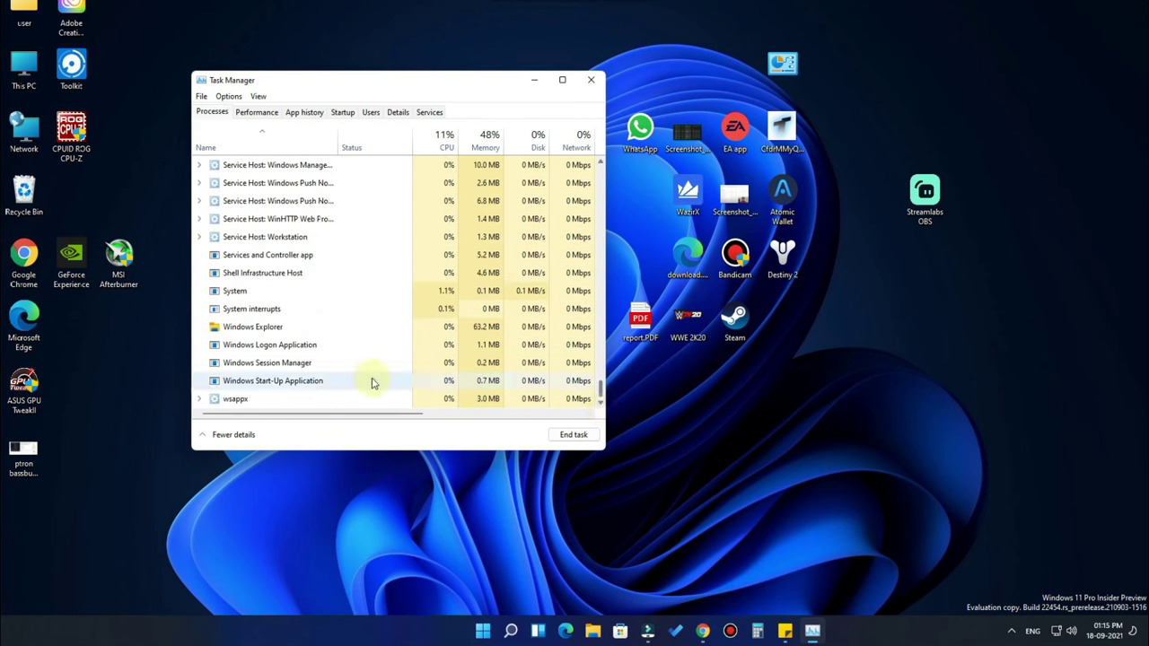
left_click(269, 330)
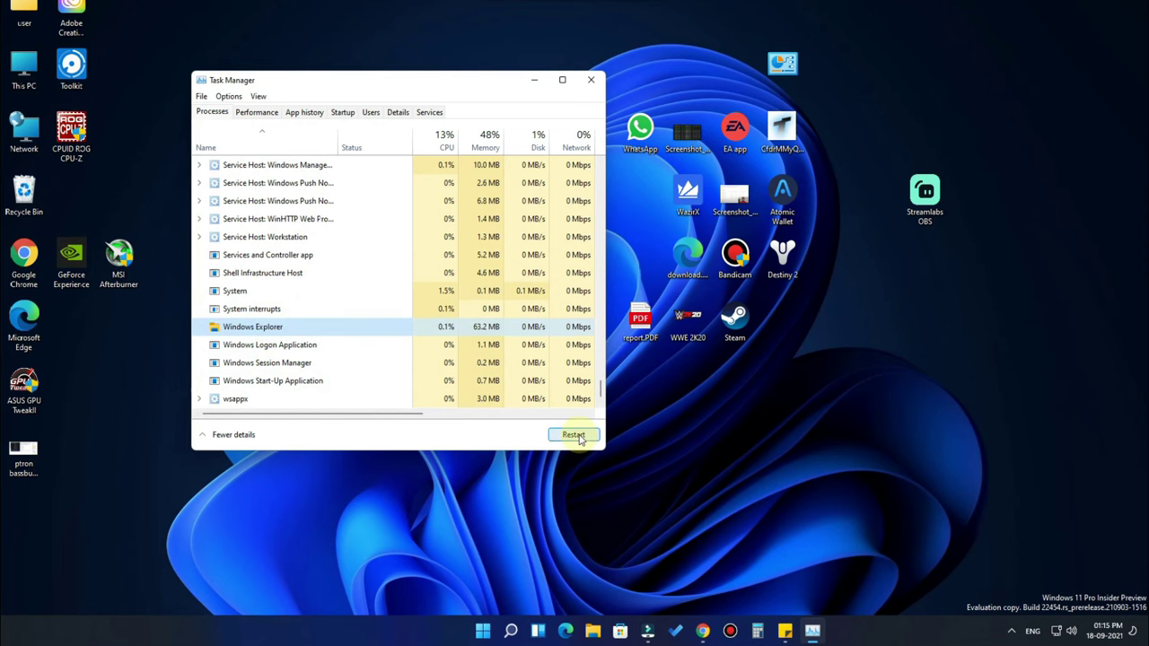
left_click(573, 436)
left_click(684, 123)
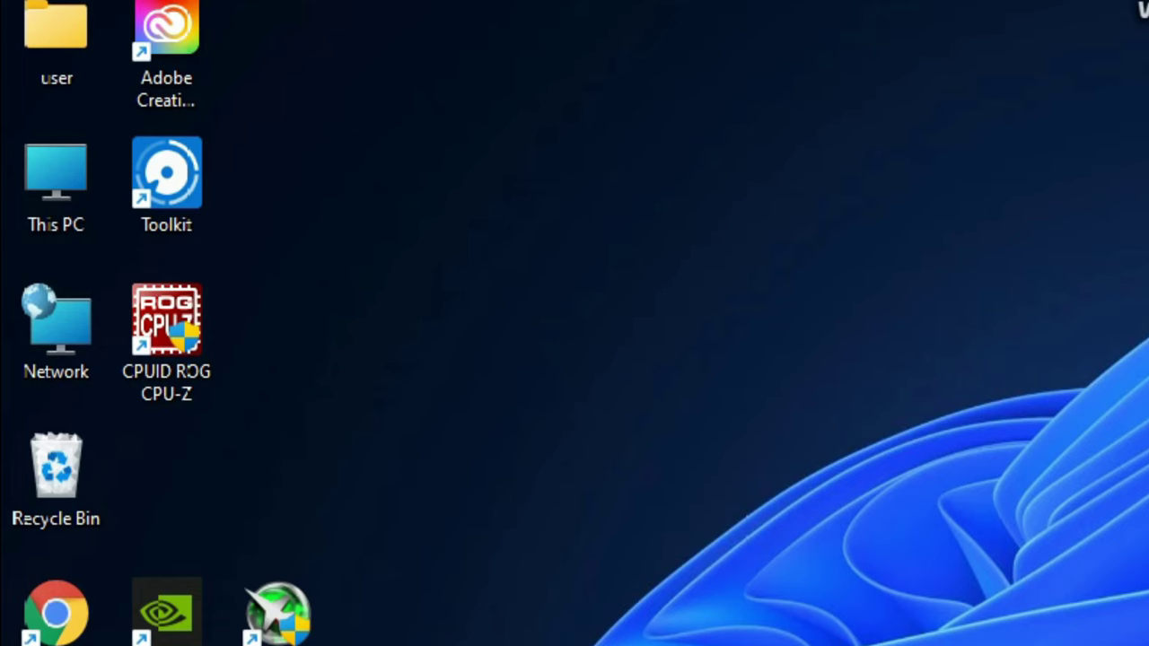
left_click_drag(1145, 578, 56, 39)
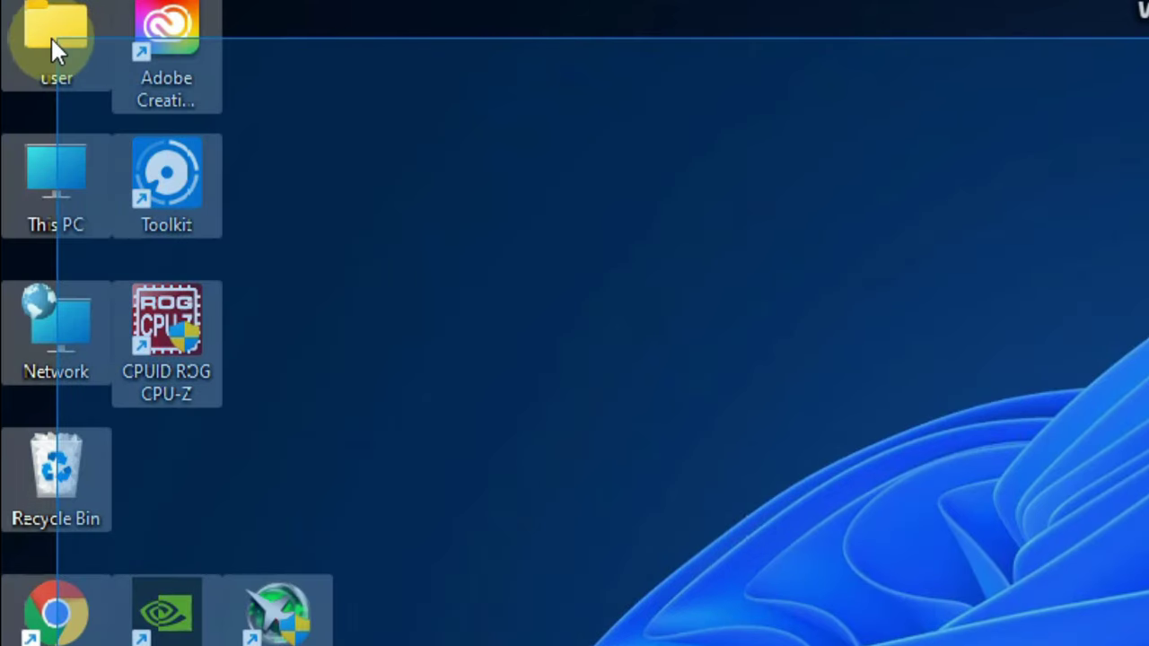